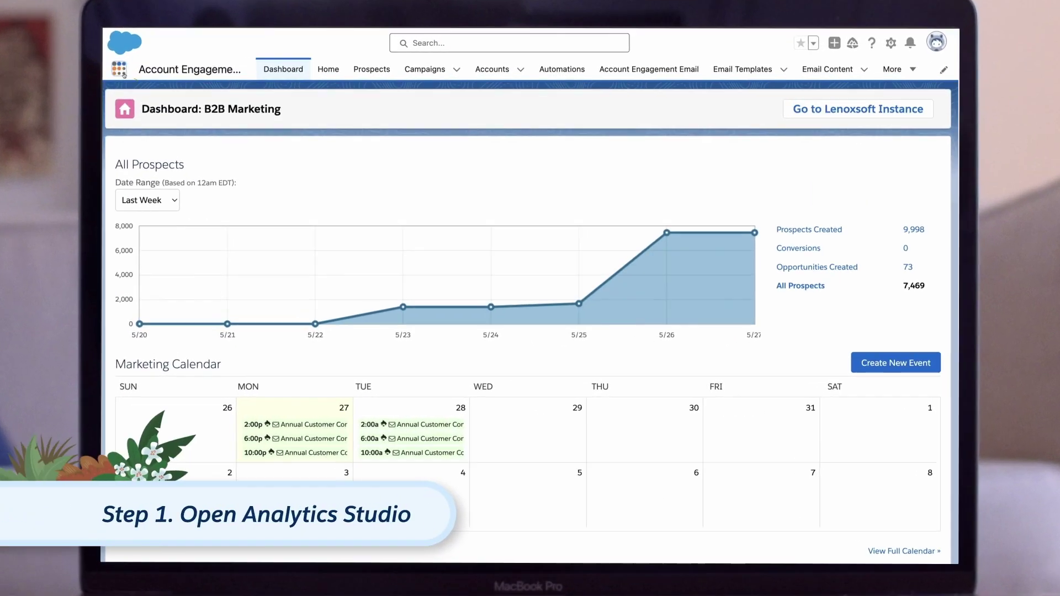
In Analytics Studio, create a new app from the B2B Marketing Analytics template
left_click(124, 74)
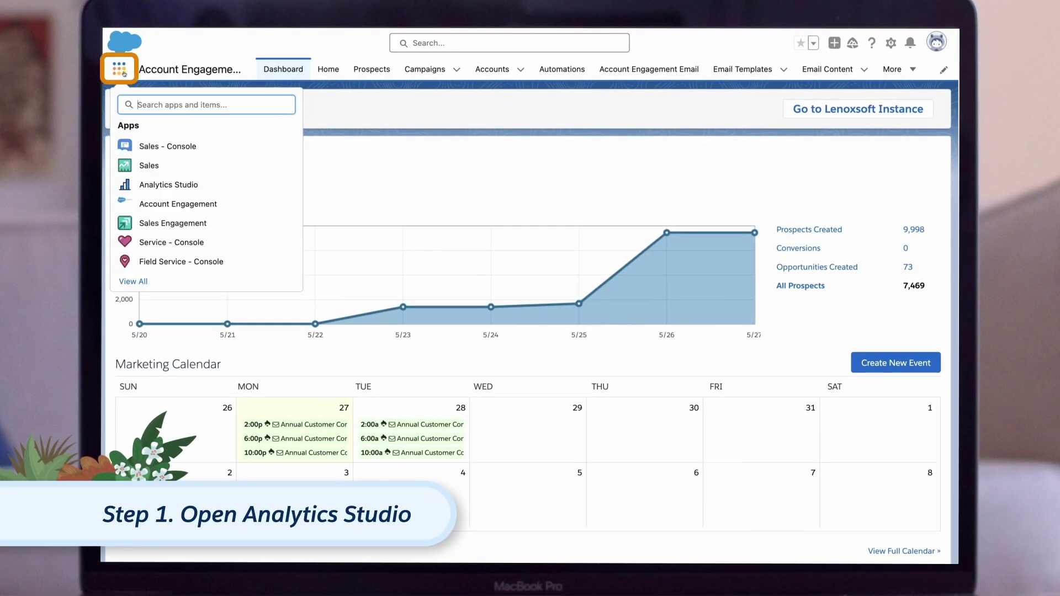
left_click(169, 185)
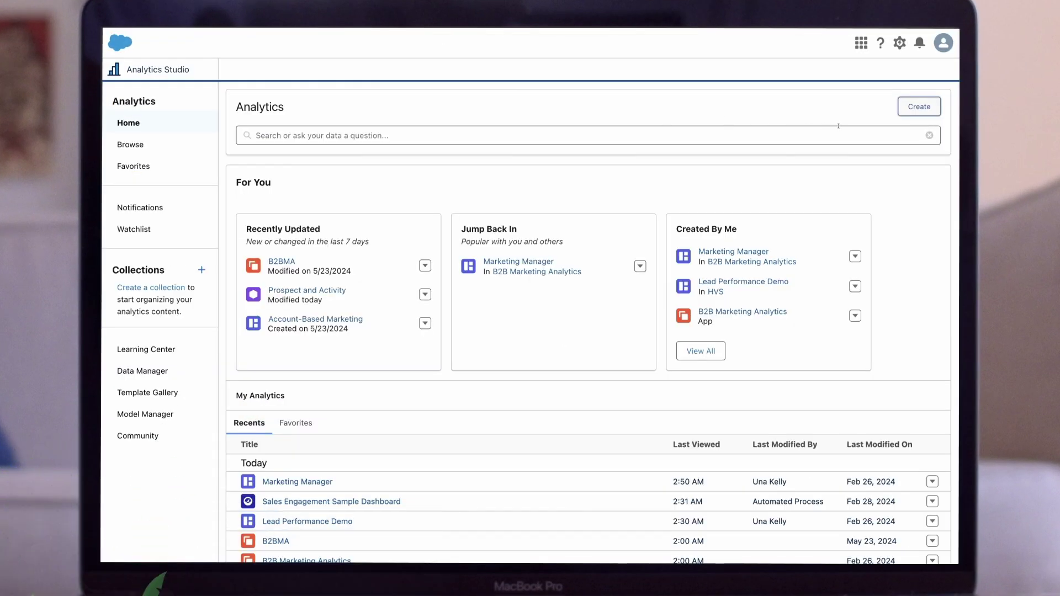
left_click(918, 110)
left_click(873, 148)
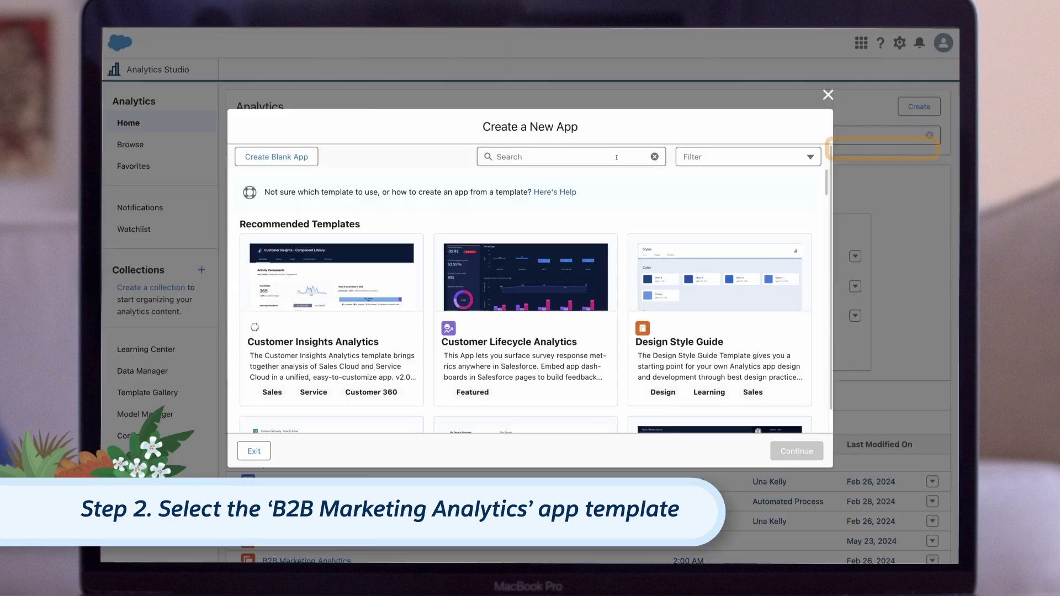
type("b2b ma")
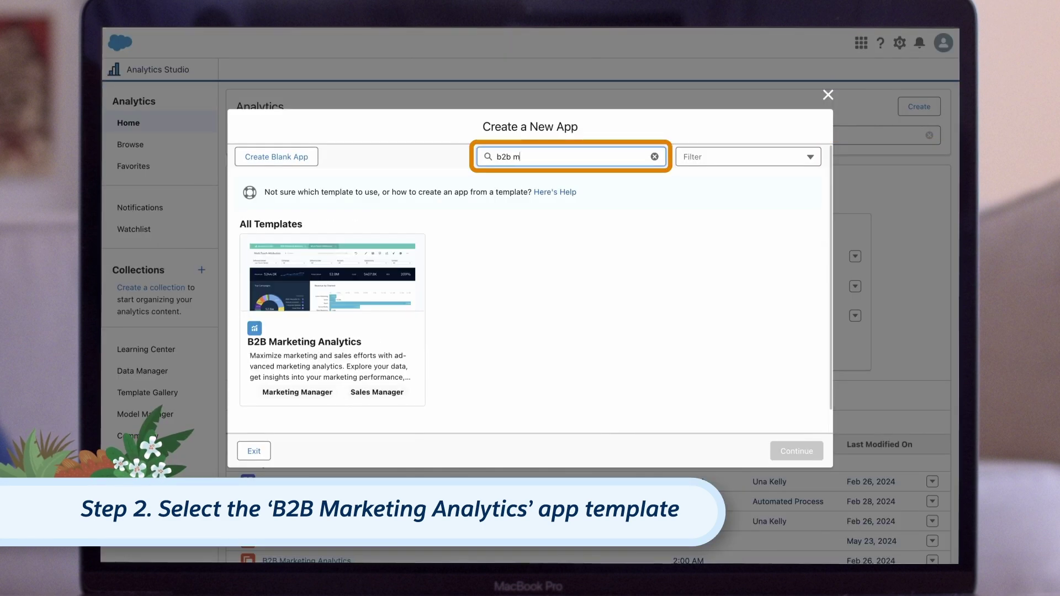
left_click(376, 352)
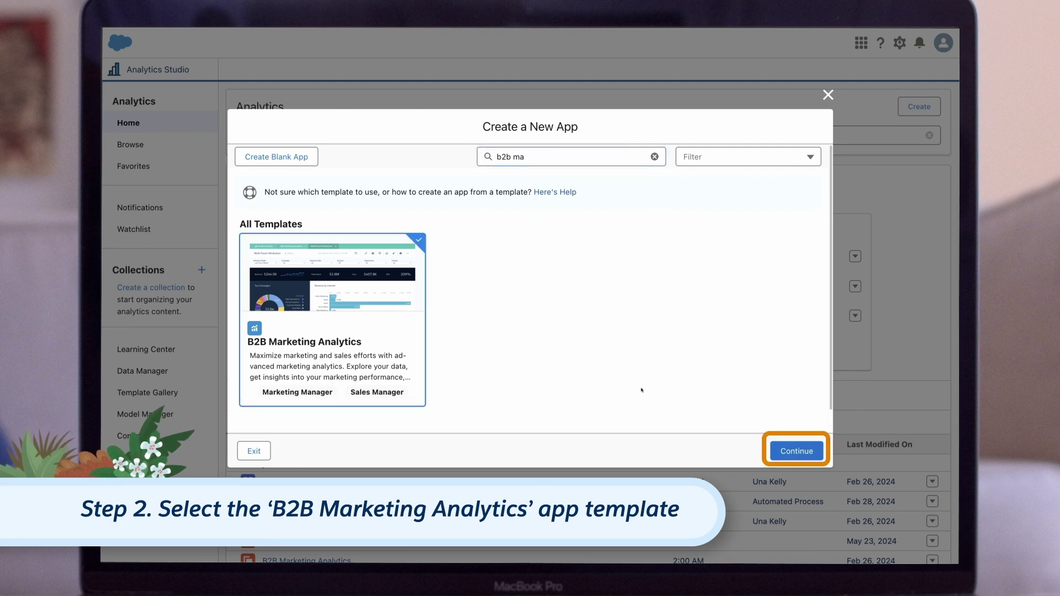
left_click(806, 457)
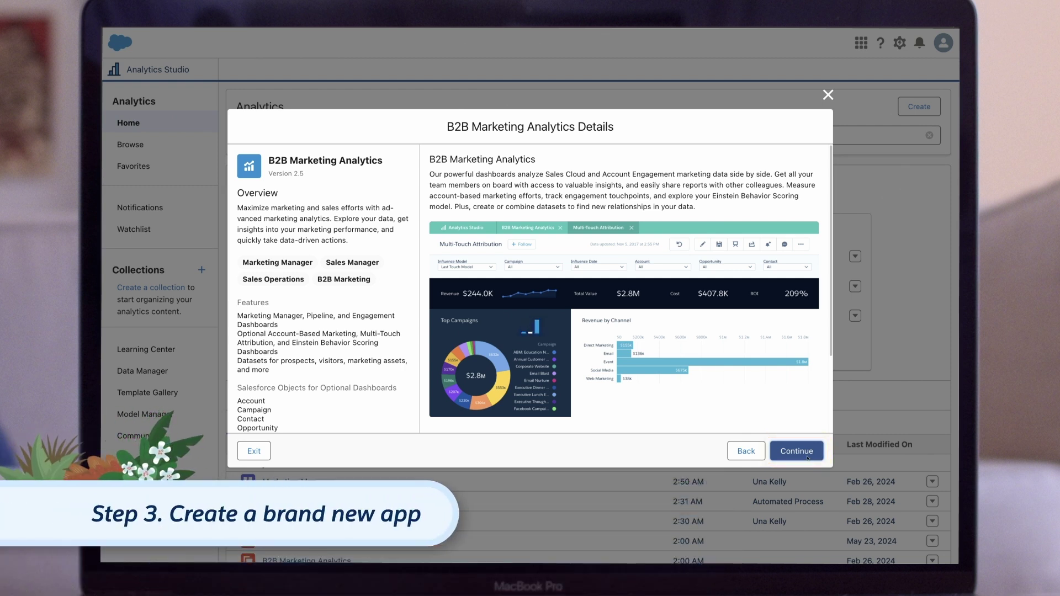
Paste the Business Unit ID into the Pardot Account ID field and continue
left_click(807, 458)
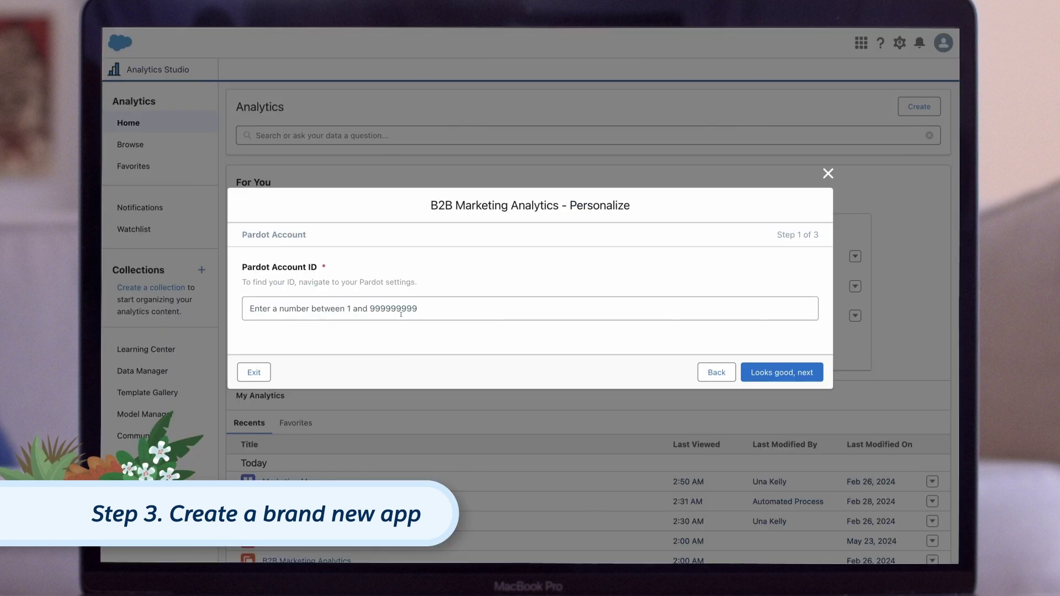
type("714673")
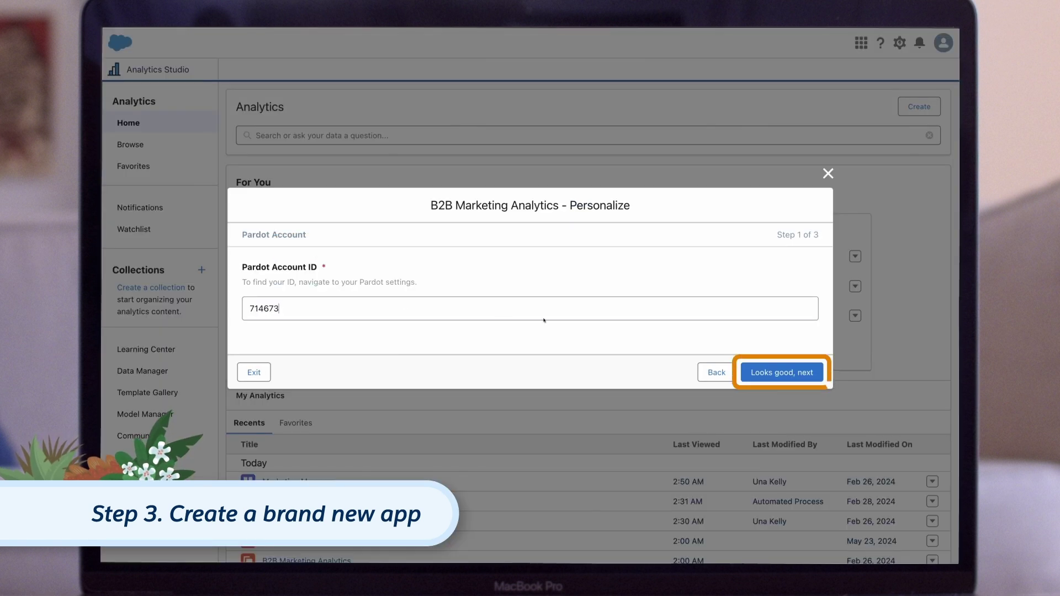
left_click(782, 372)
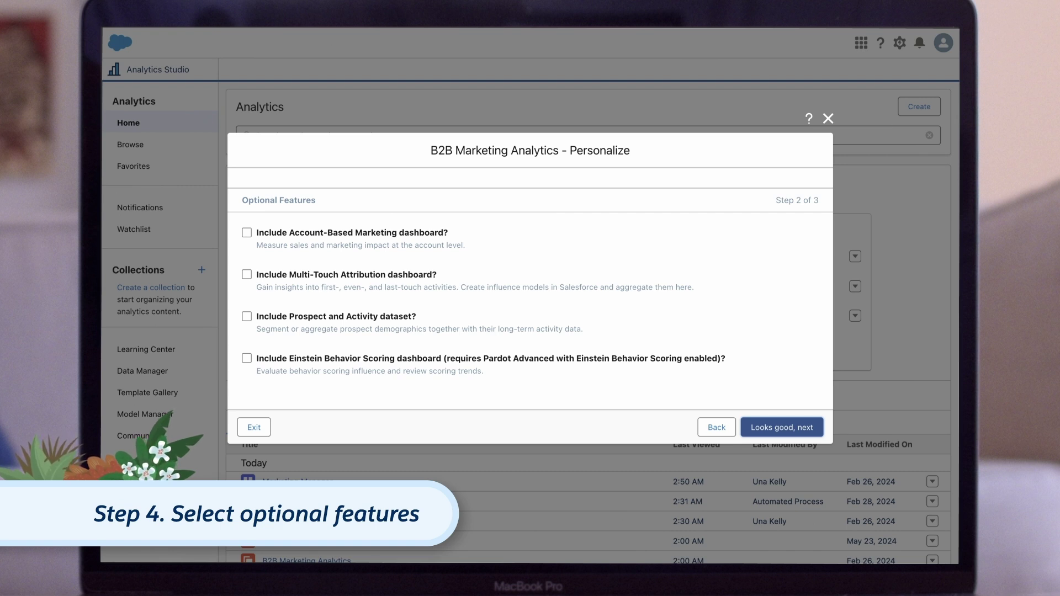
Include the Prospect and Activity dataset add-on and accept the optional features
left_click(289, 321)
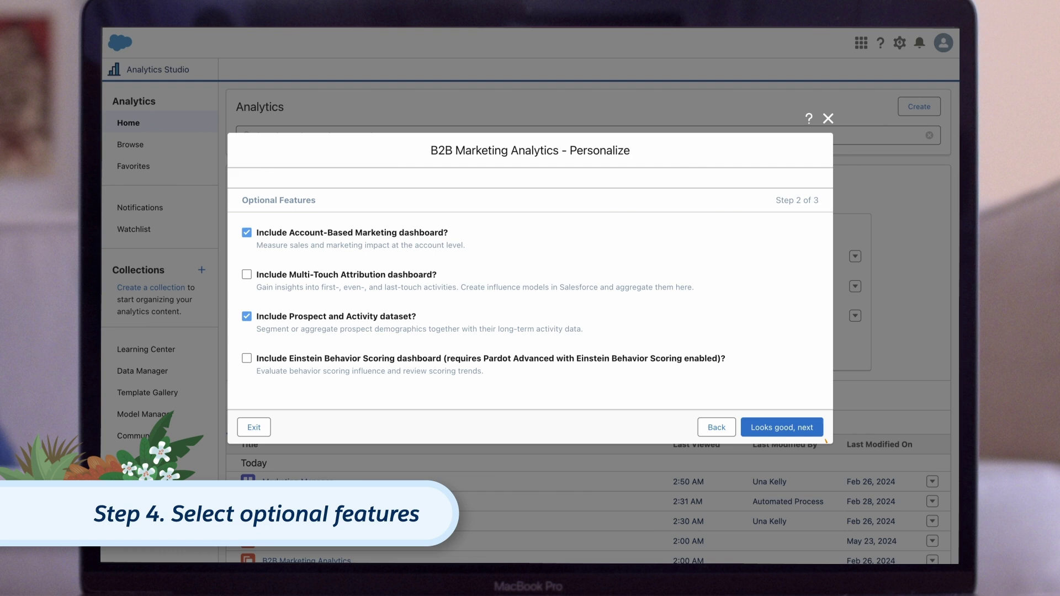
left_click(772, 428)
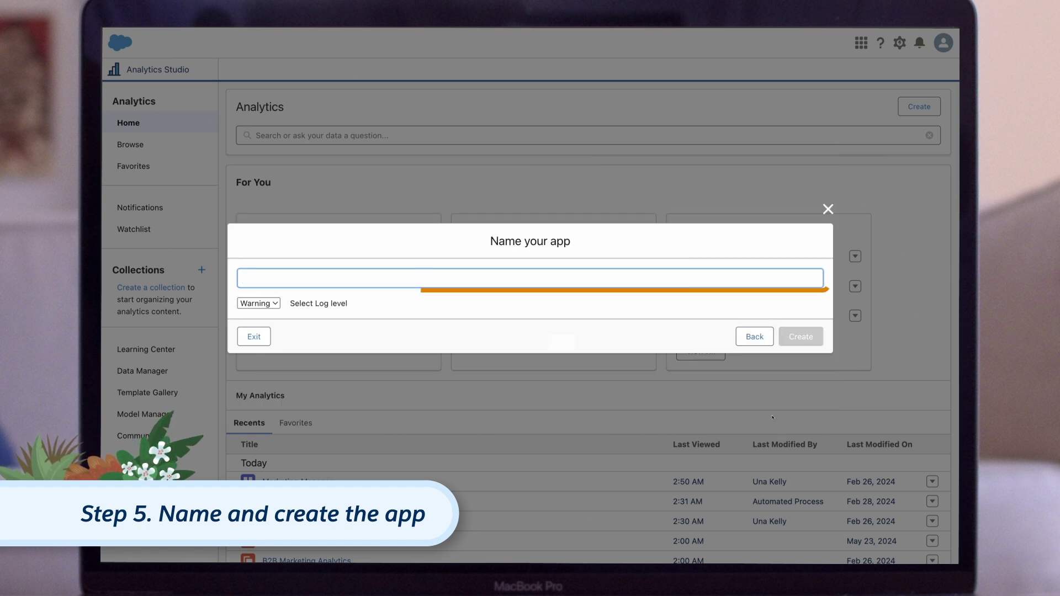
Name the app 'B2BMA - BU1'
type("B2BMA - BU1")
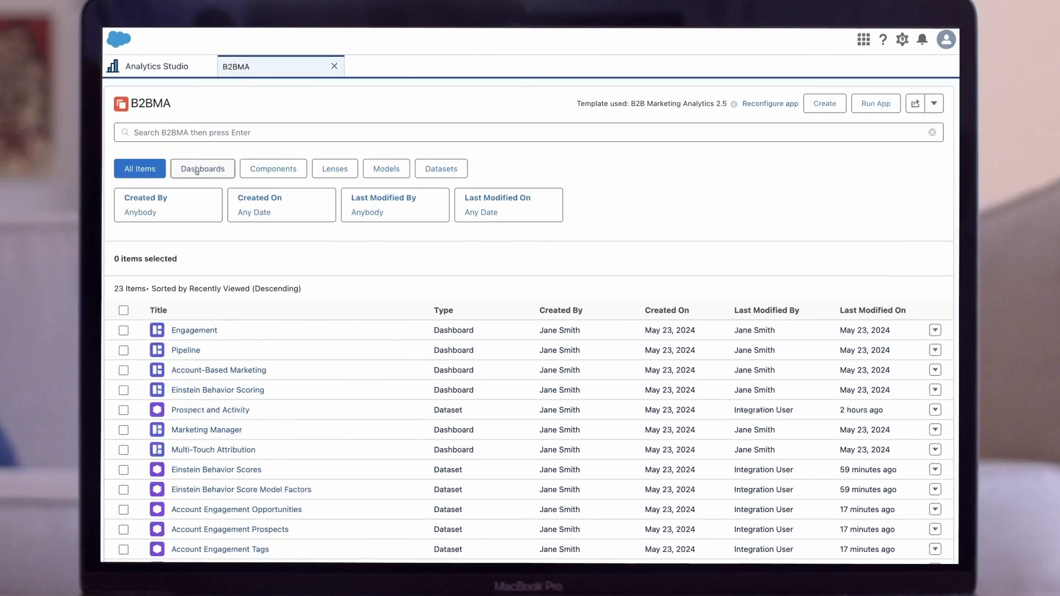
Filter the B2BMA app to dashboards only and open the Engagement dashboard
left_click(331, 271)
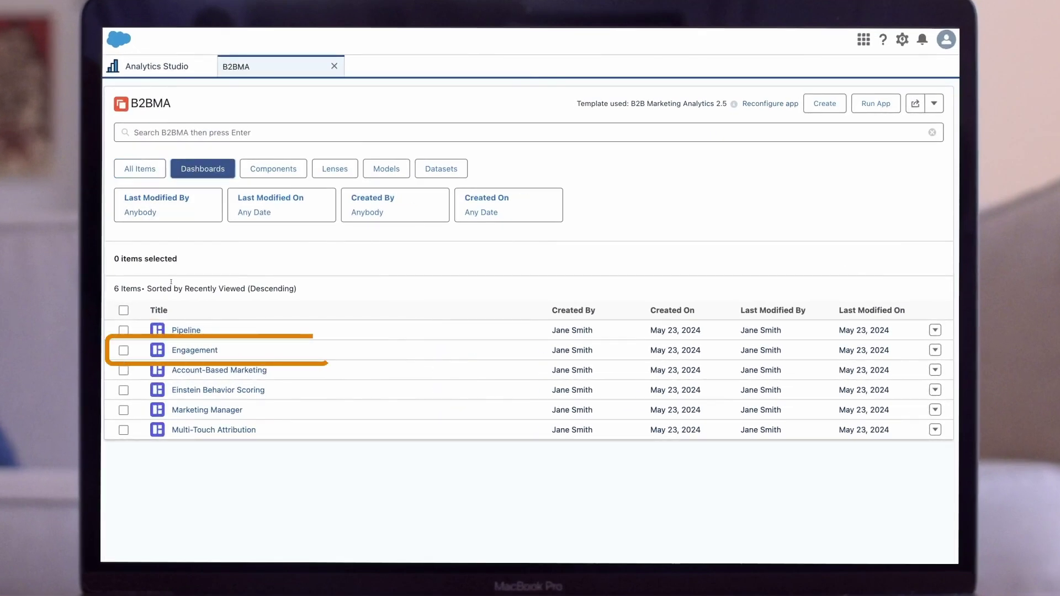
left_click(188, 351)
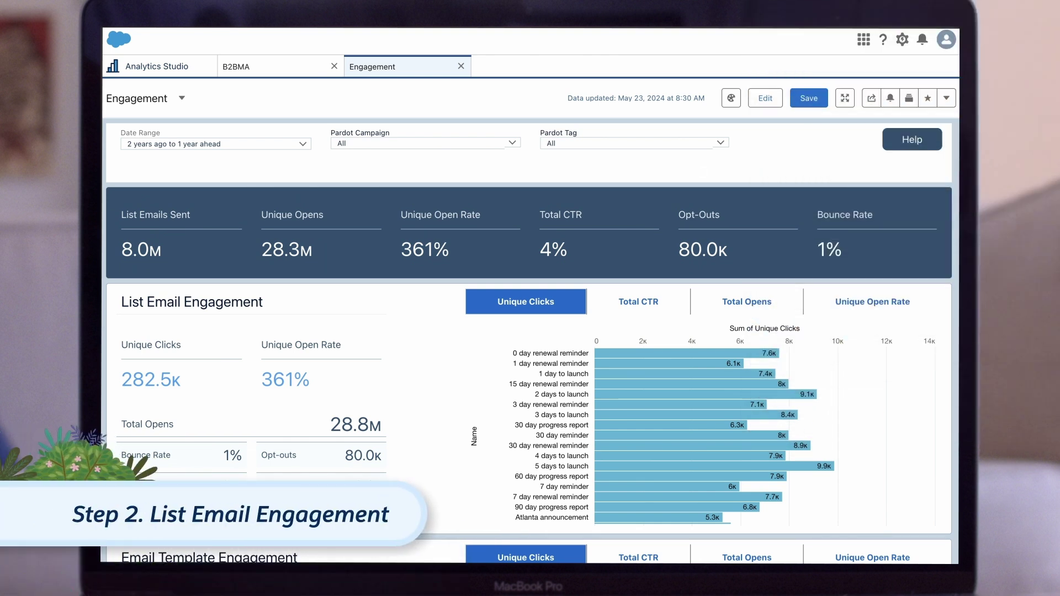
Switch the List Email Engagement chart between Total CTR and Unique Clicks
scroll(101, 286, "down", 3)
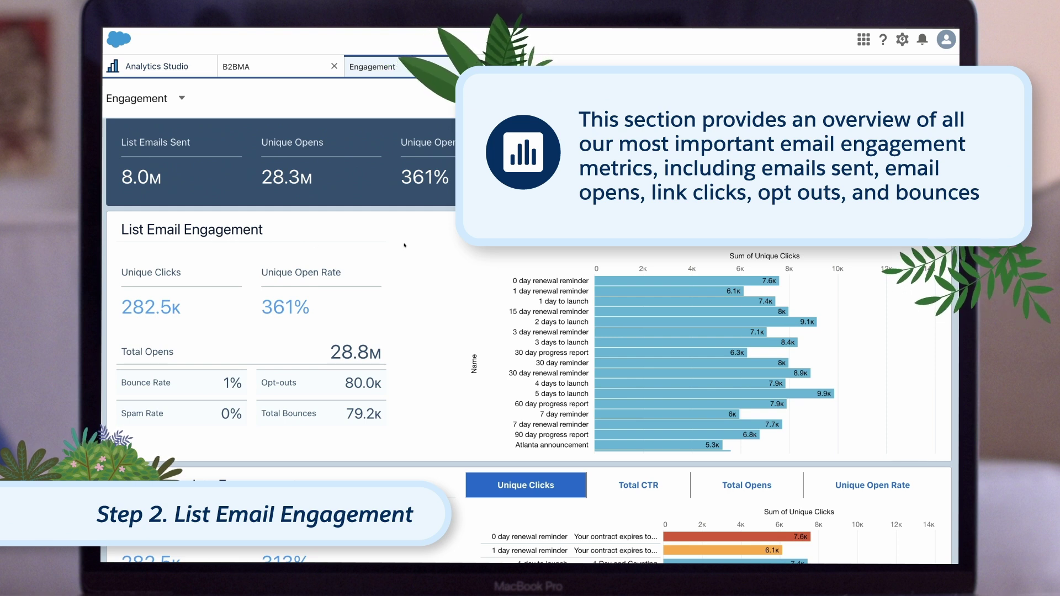
left_click(514, 246)
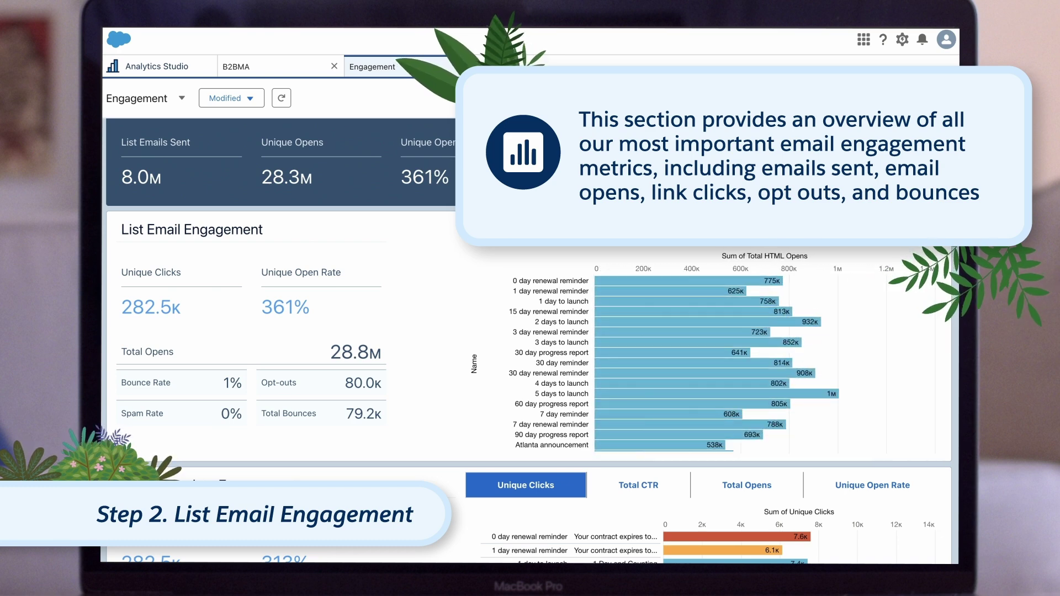
left_click(543, 240)
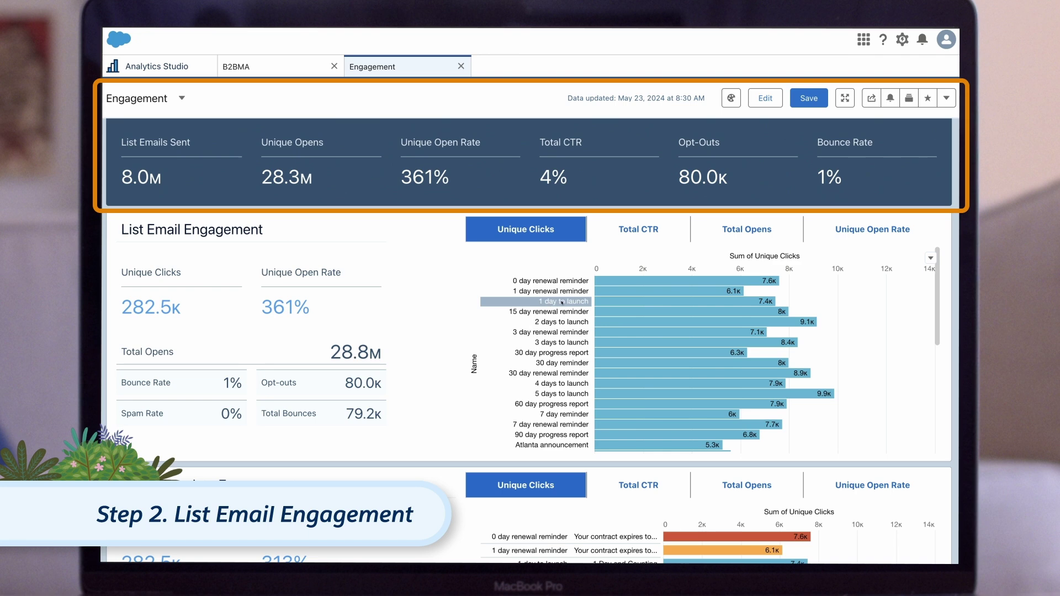
Filter to the 1 day to launch and 15 day renewal reminder emails, then view Email Template Engagement
left_click(604, 301)
left_click(606, 315)
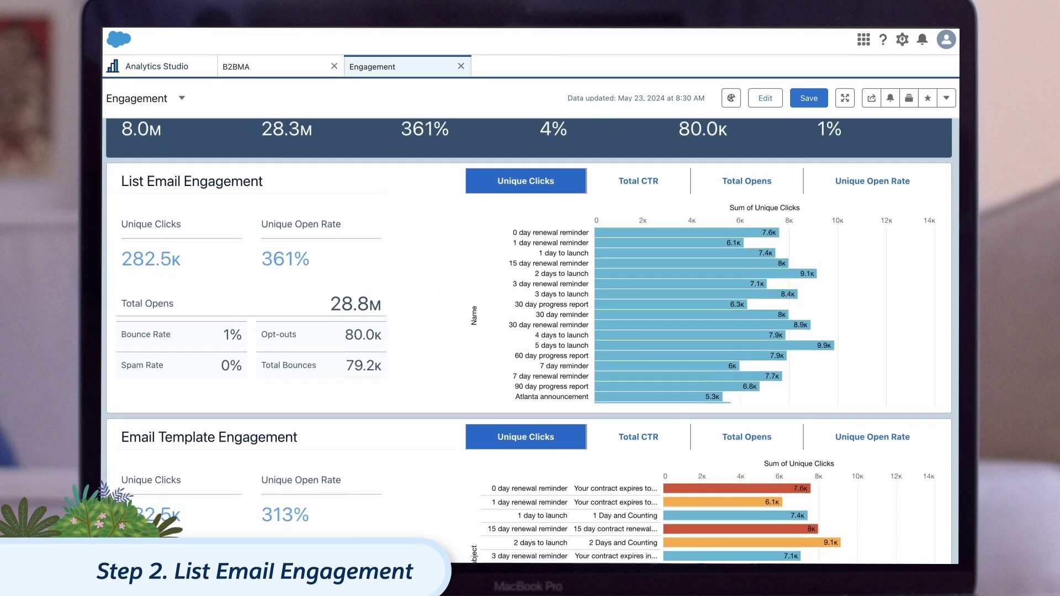
scroll(529, 341, "down", 5)
scroll(198, 158, "down", 2)
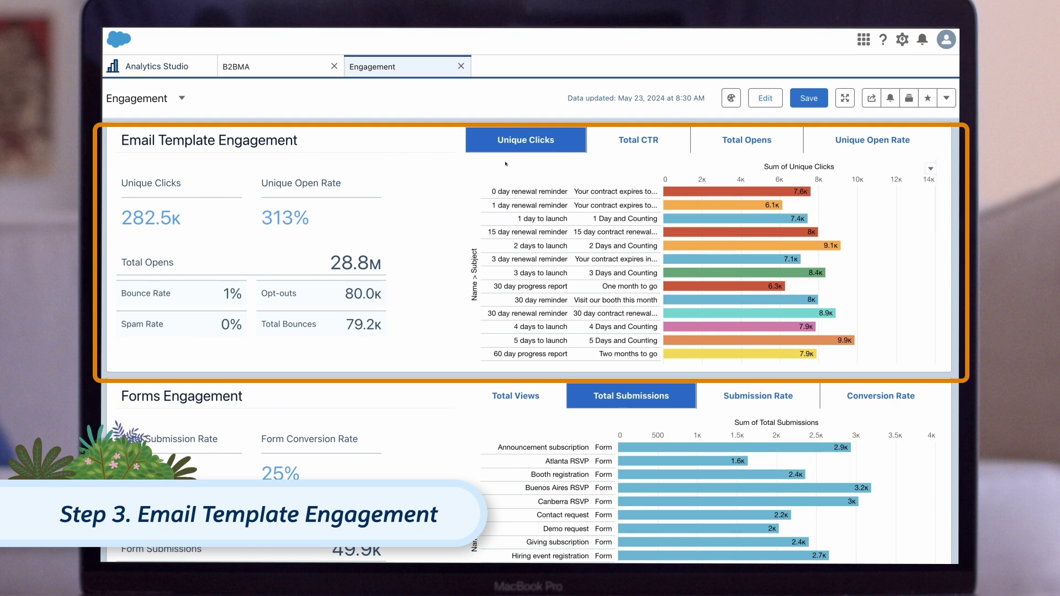
Chart total CTR per email template and change the metric in the forms chart
left_click(605, 144)
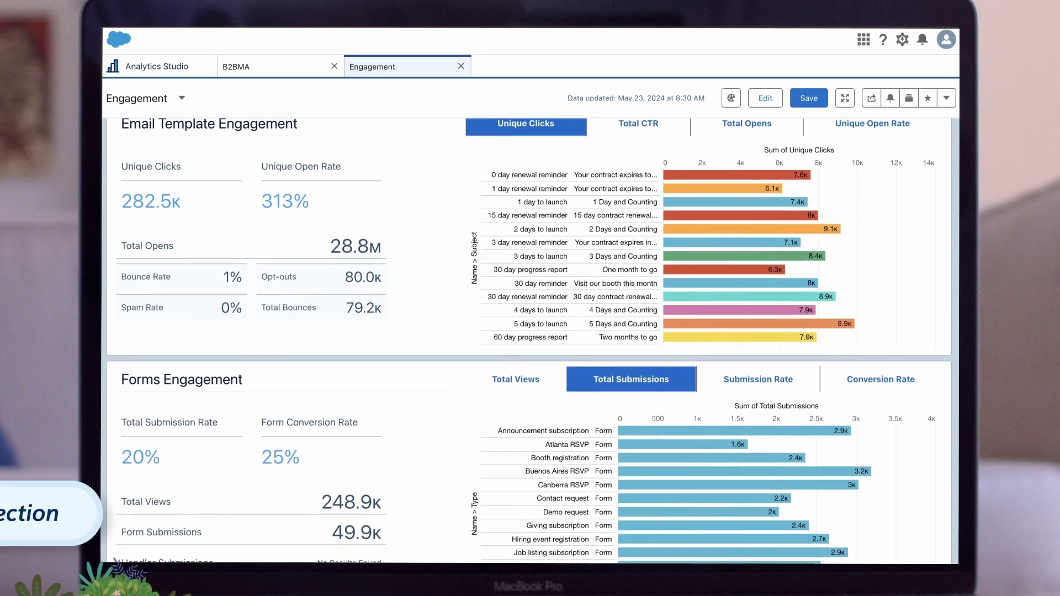
scroll(530, 332, "down", 3)
scroll(185, 154, "down", 2)
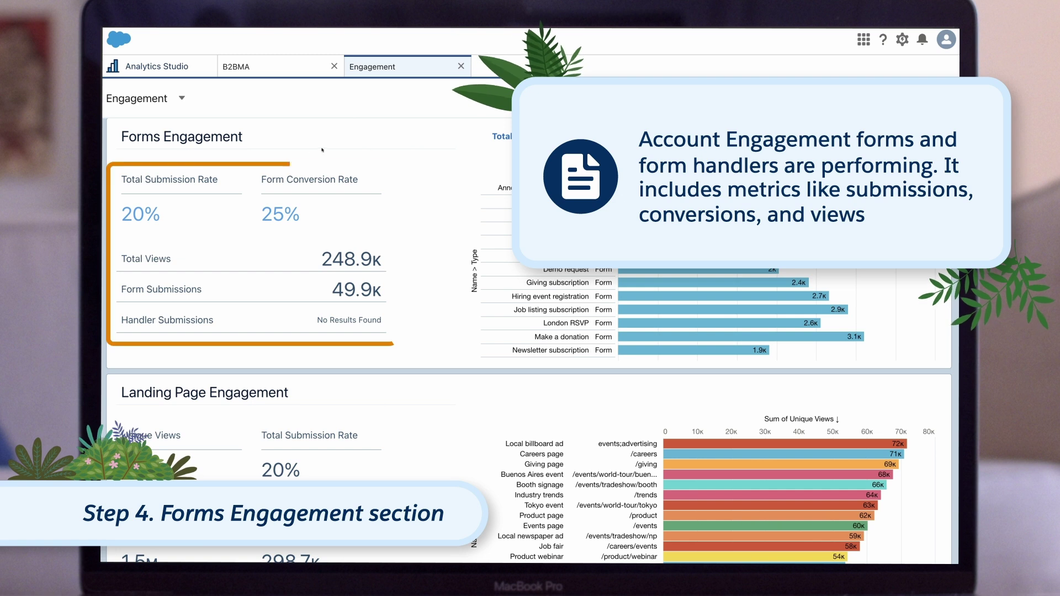
left_click(507, 141)
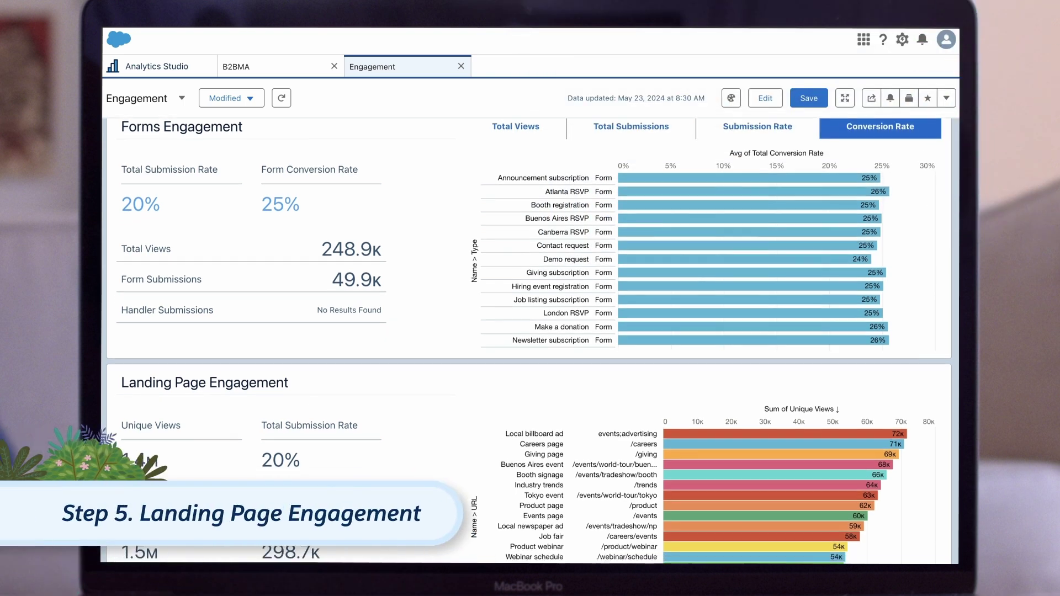
Filter landing page figures to the Local billboard ad, then clear that selection
scroll(527, 331, "down", 2)
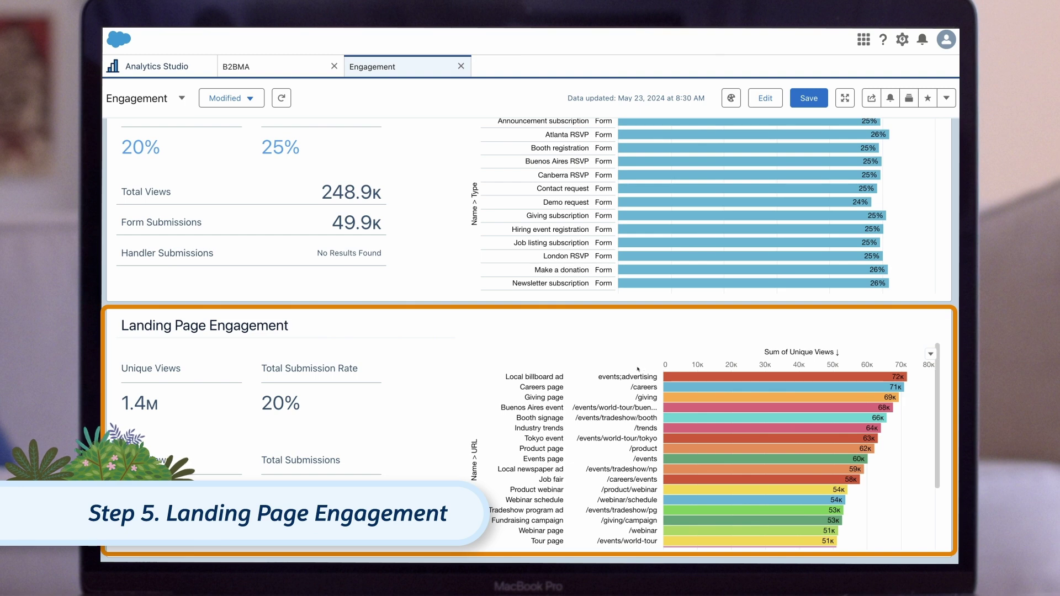
left_click(694, 381)
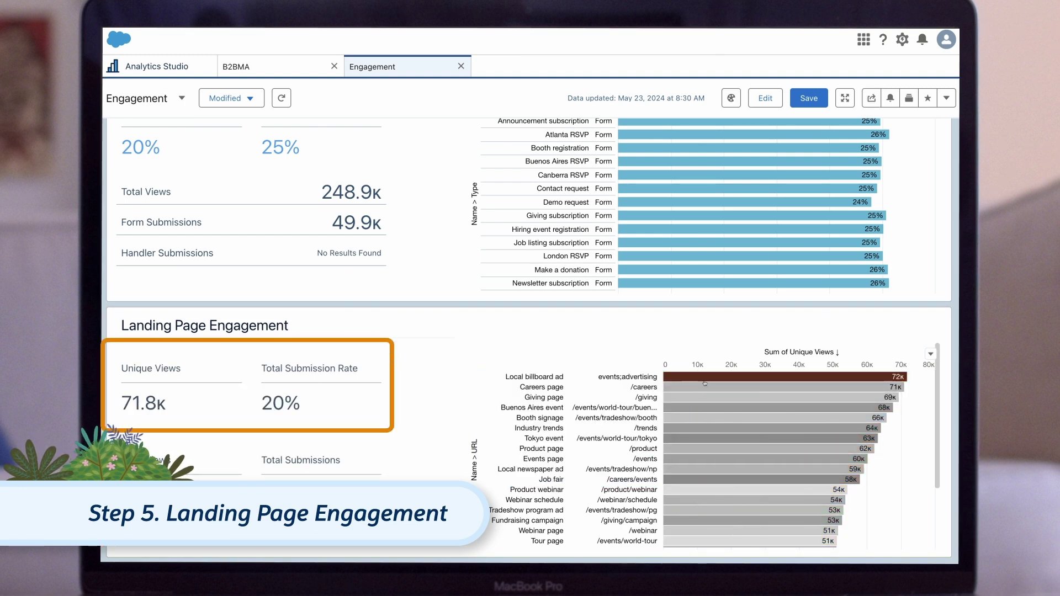
left_click(703, 381)
scroll(704, 383, "up", 20)
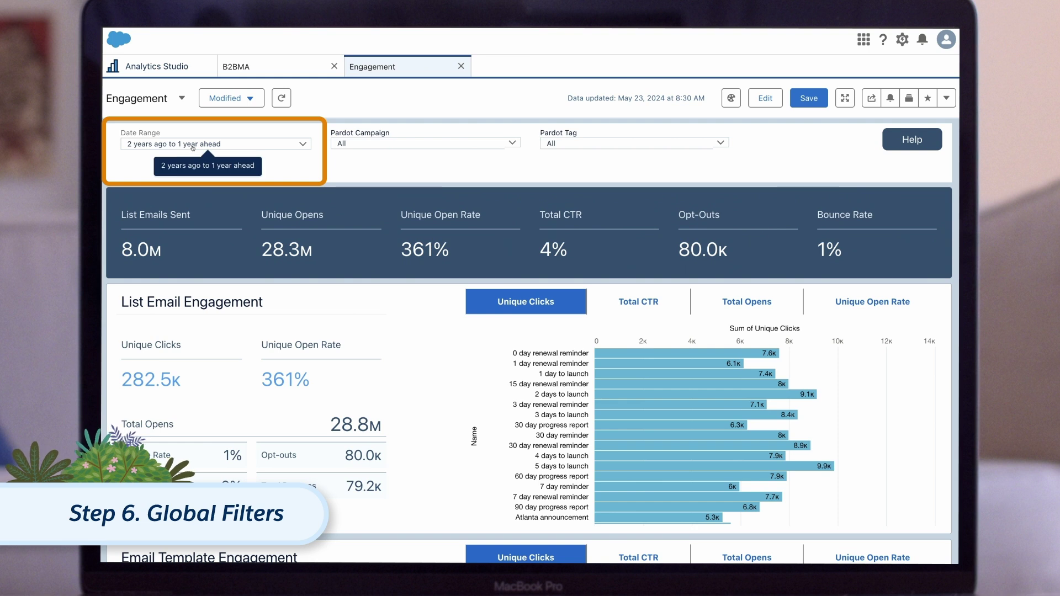
left_click(193, 146)
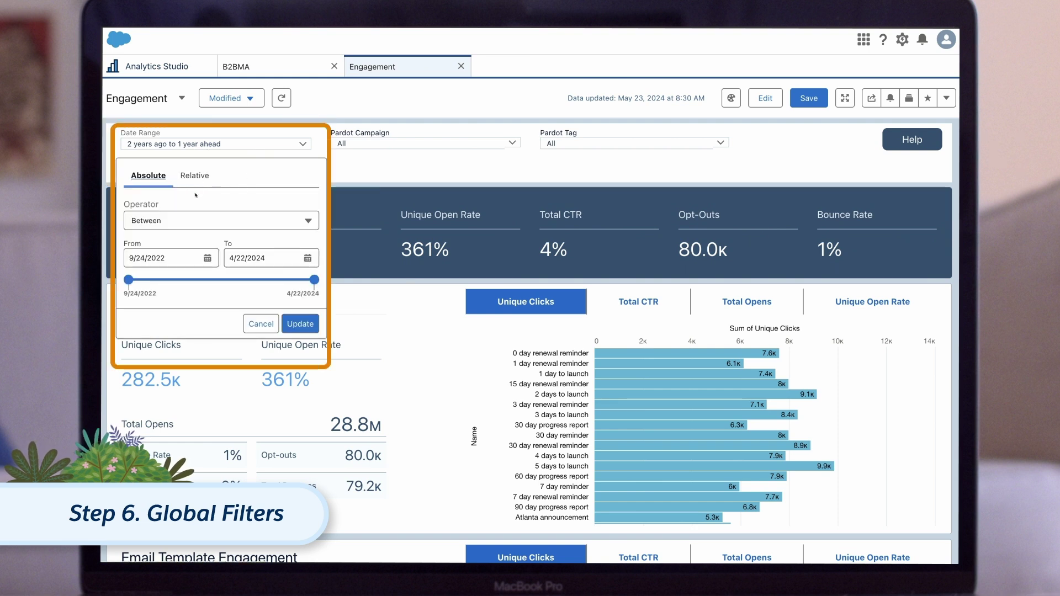
left_click(195, 176)
left_click(189, 209)
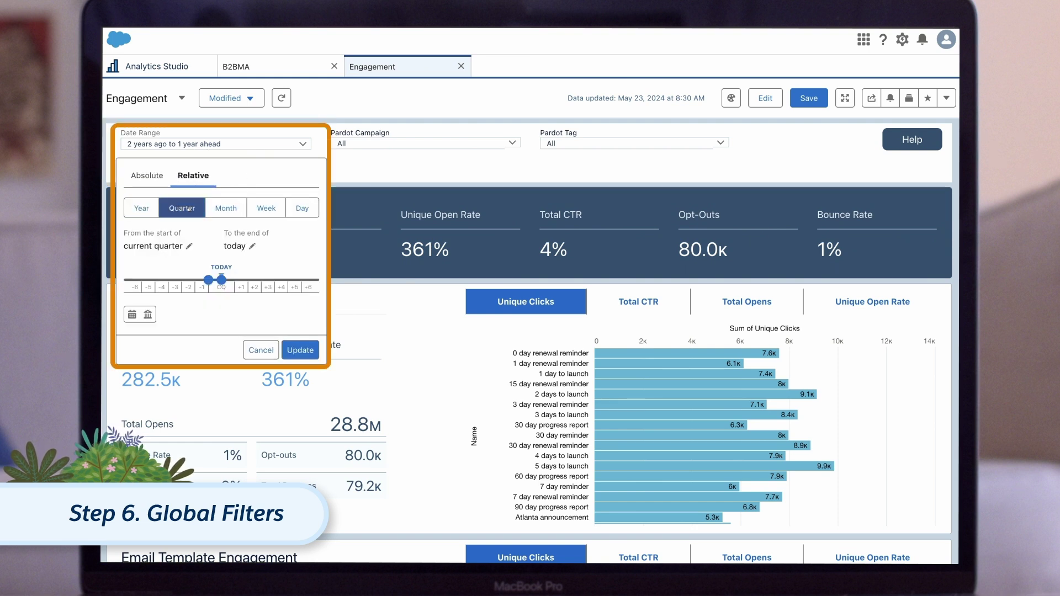
left_click(240, 212)
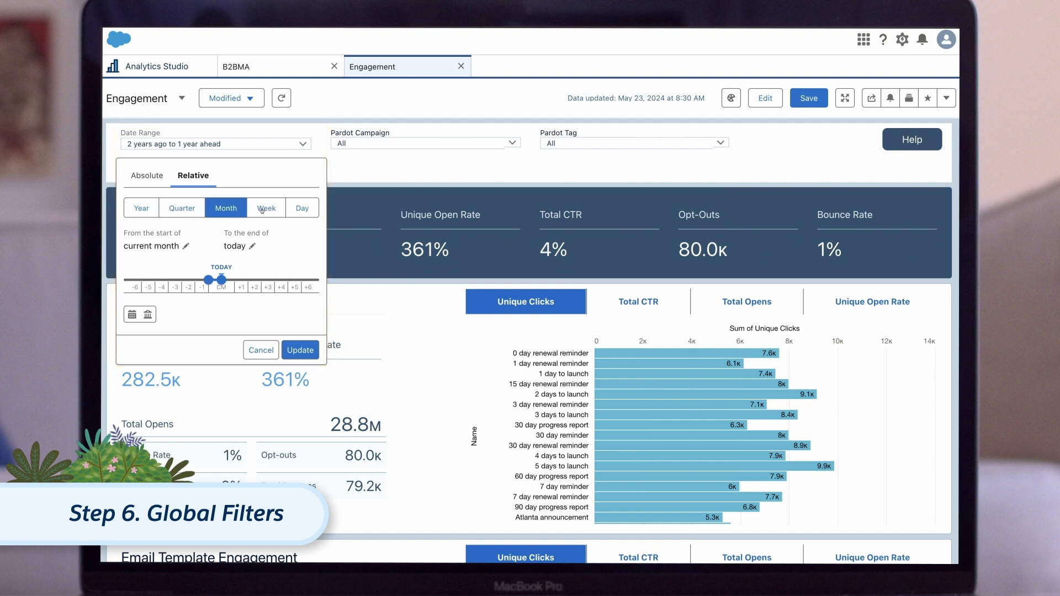
left_click(425, 143)
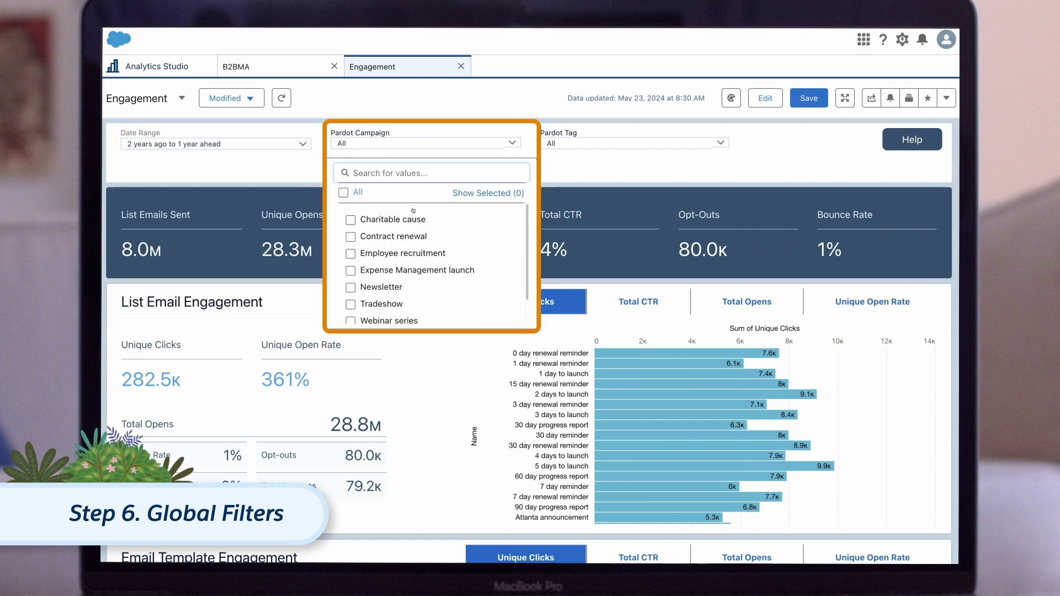
left_click(577, 143)
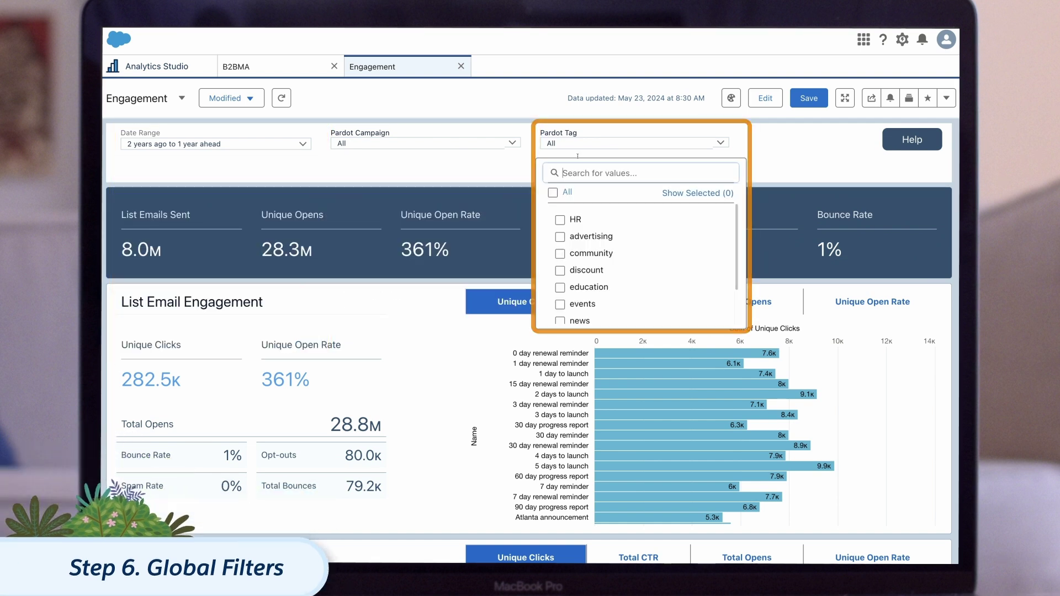
left_click(578, 157)
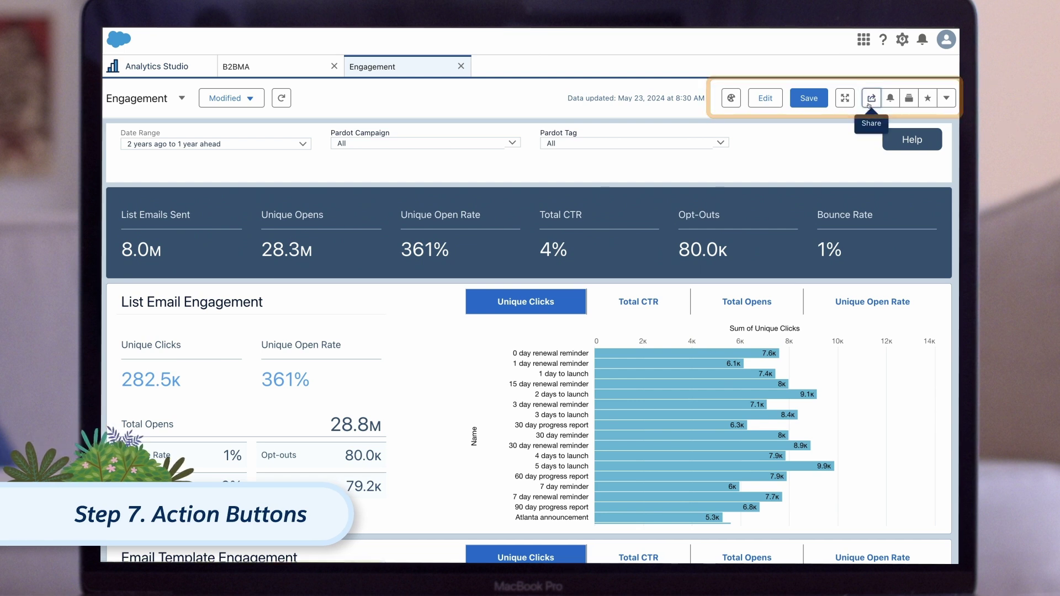
left_click(946, 97)
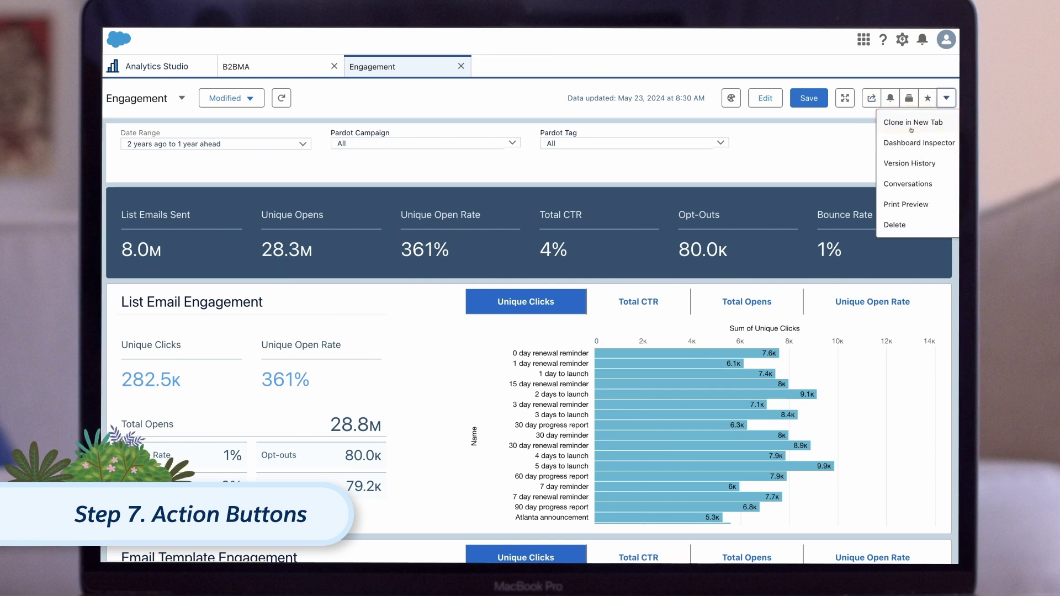
left_click(837, 140)
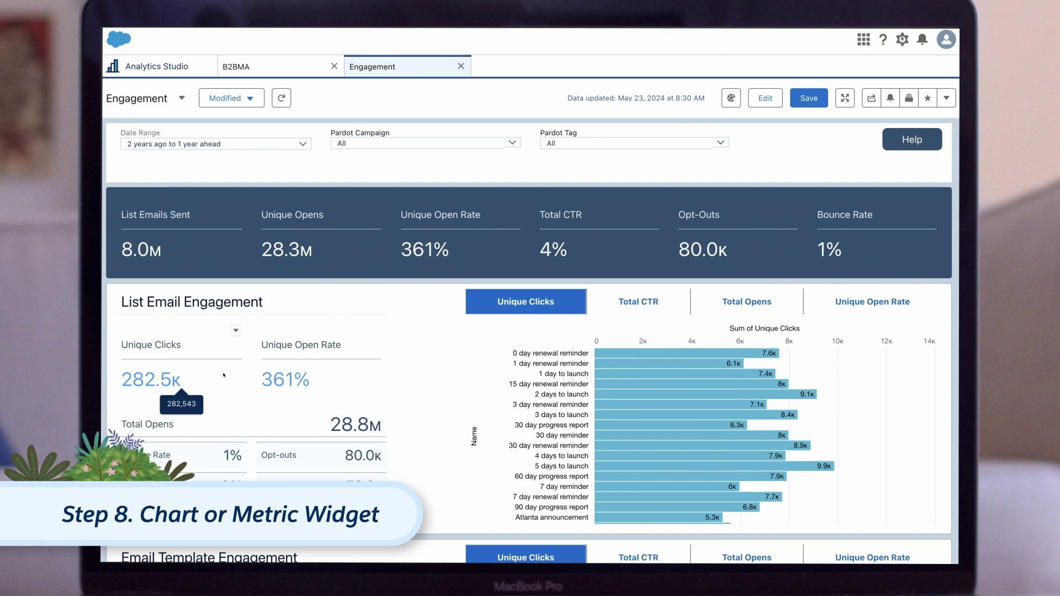
Show query details for the Unique Clicks metric, then list the app's other dashboards
left_click(236, 332)
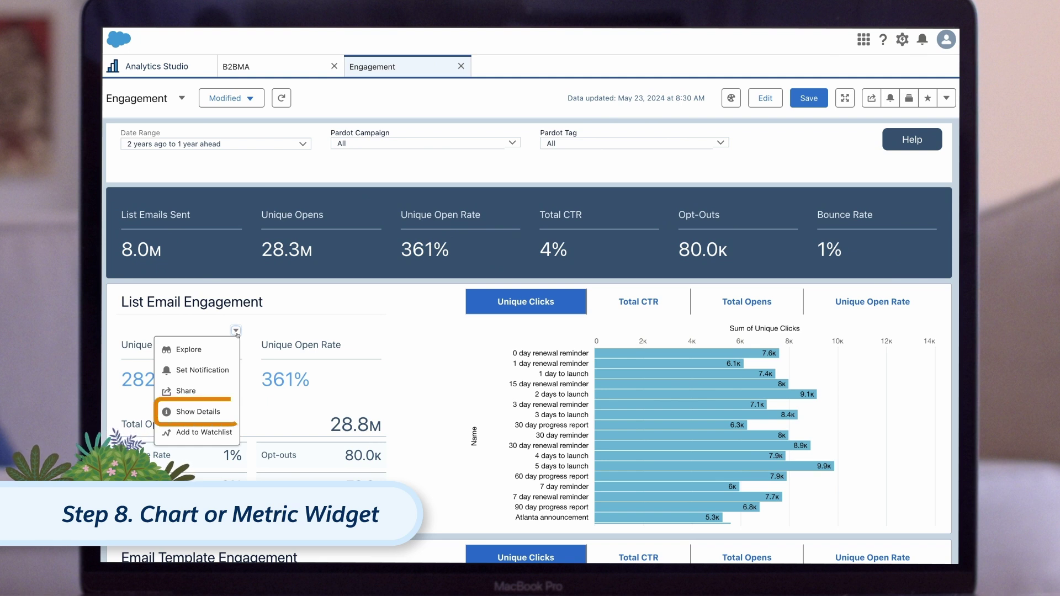
left_click(198, 412)
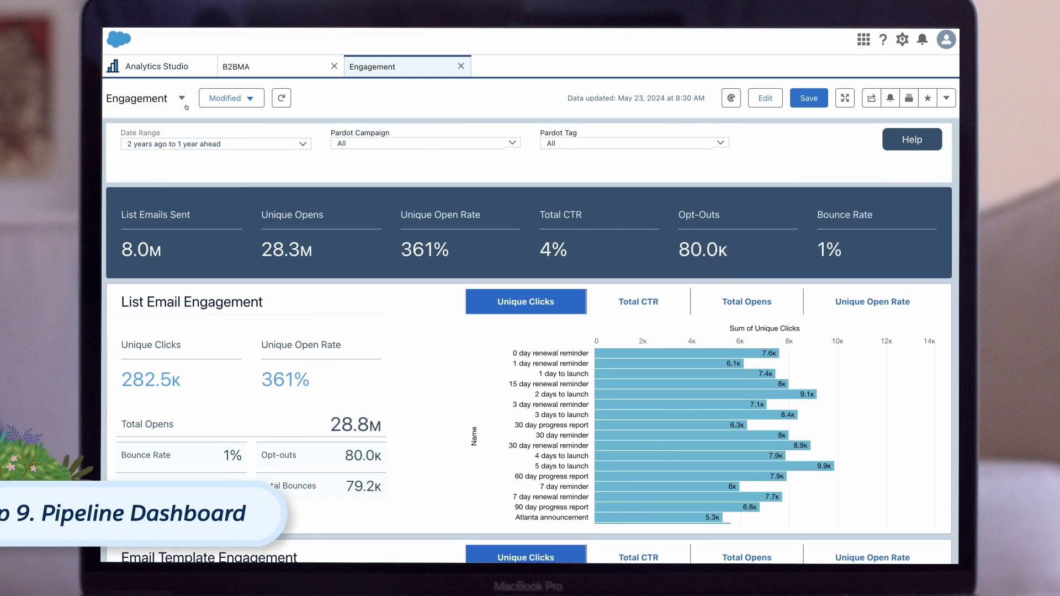
left_click(186, 104)
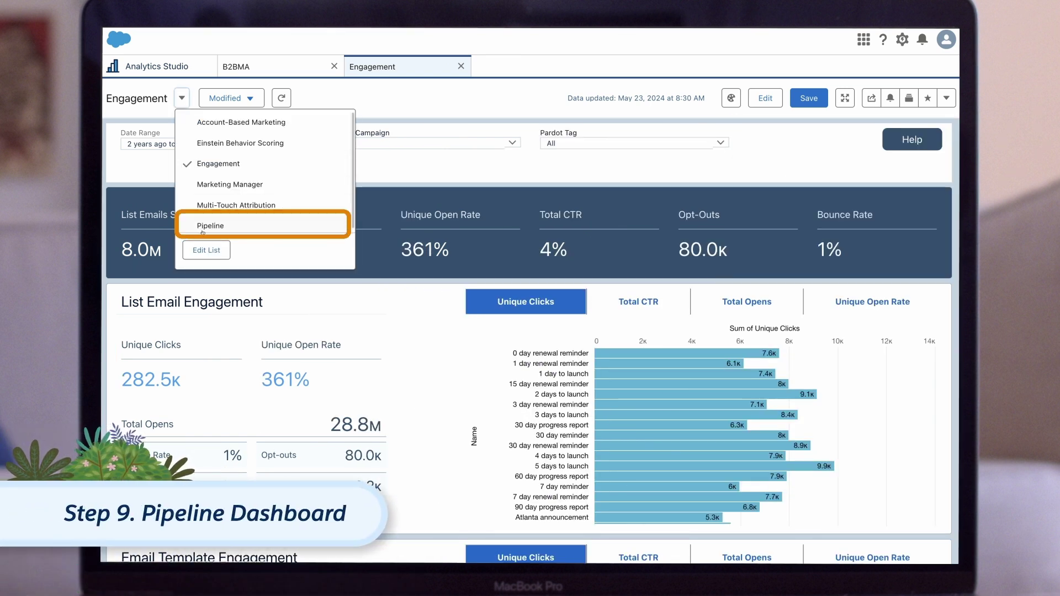
Open the Pipeline dashboard from the dashboard list
left_click(203, 230)
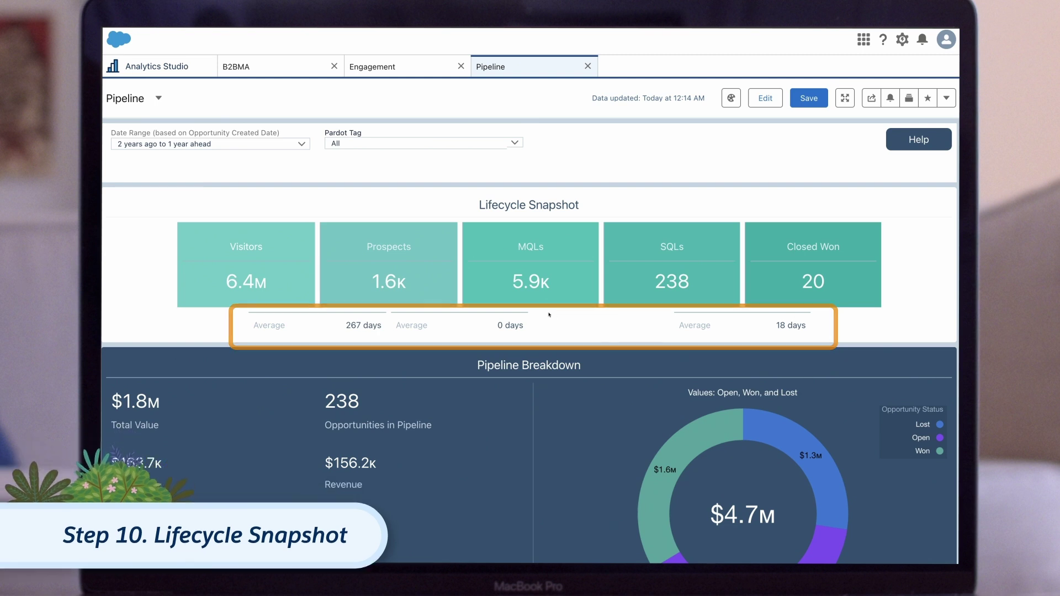
Scroll through Pipeline Breakdown, Source Campaigns, Lead Sources and Pipeline by Company, then list dashboards
scroll(426, 333, "down", 2)
scroll(529, 343, "down", 3)
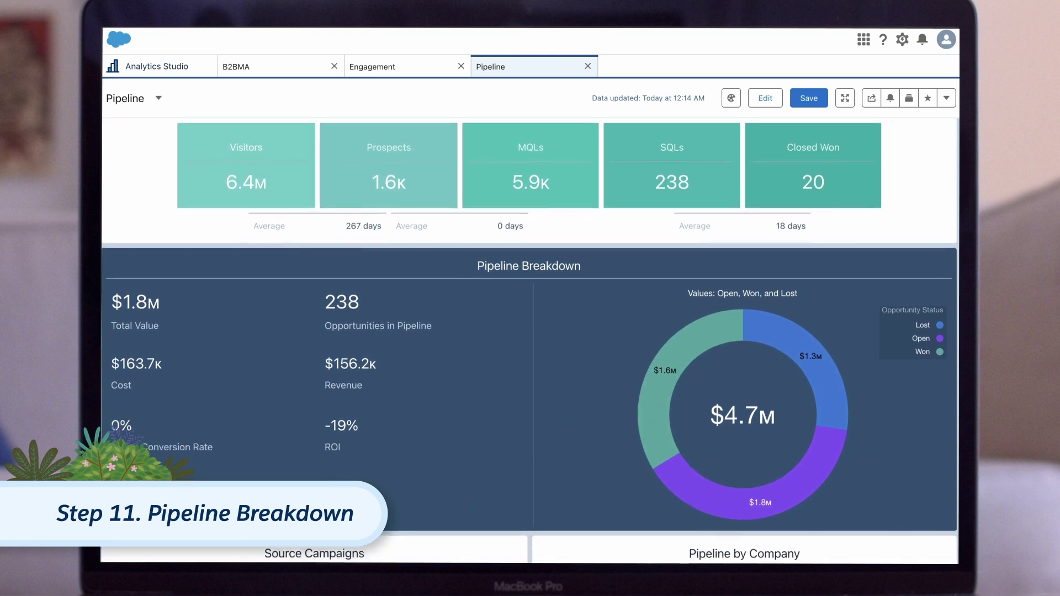
scroll(525, 158, "down", 1)
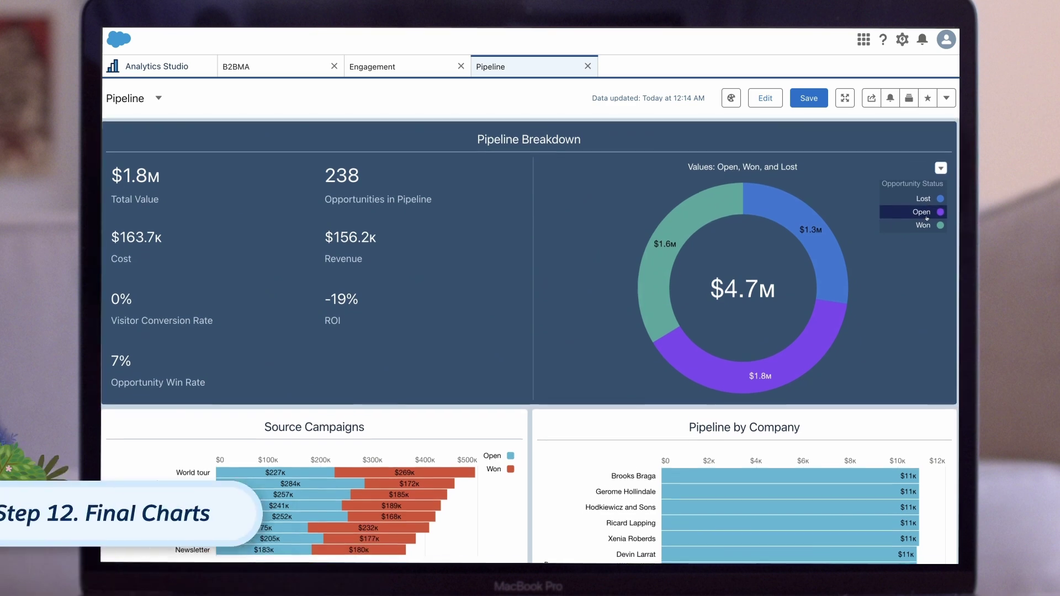
scroll(927, 218, "down", 3)
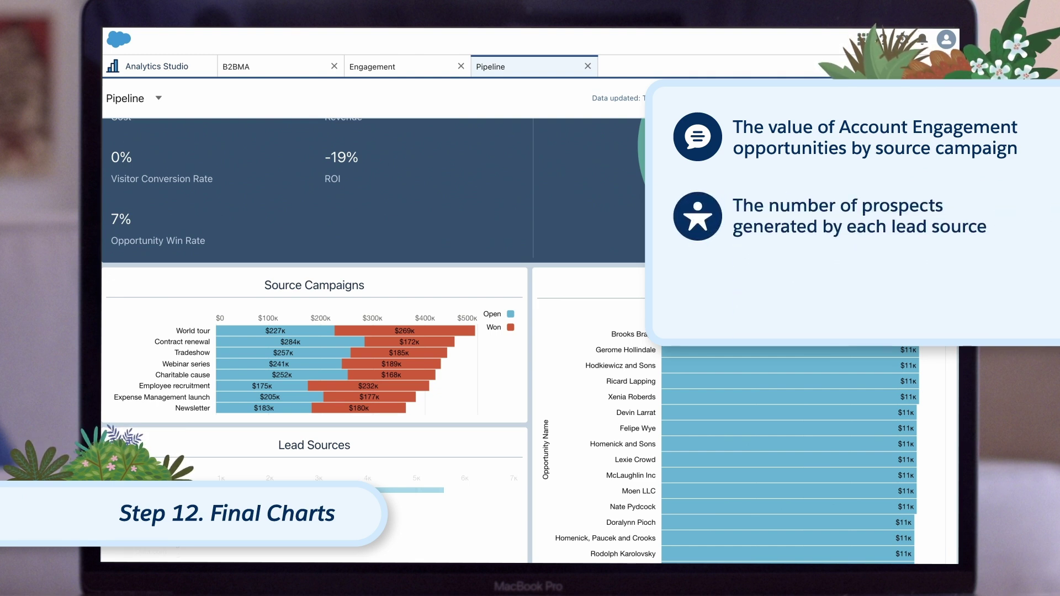
scroll(529, 264, "down", 1)
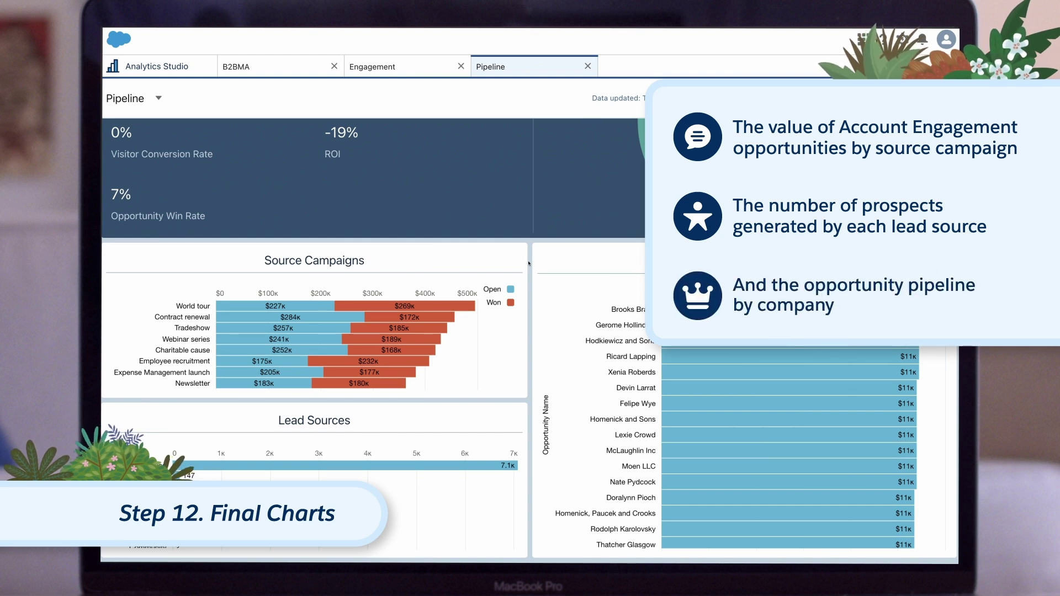
left_click(158, 98)
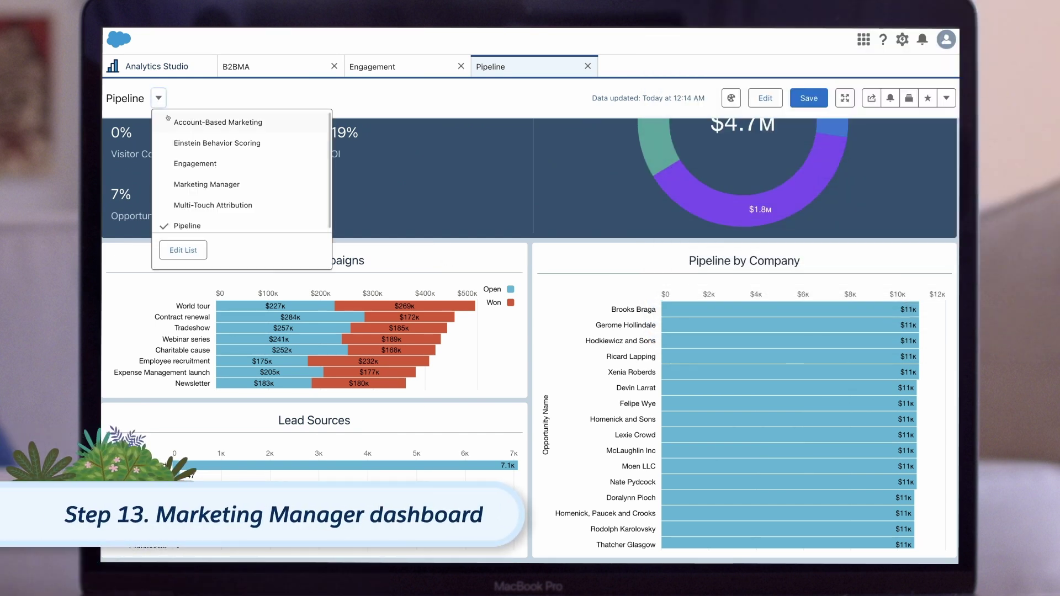
Open the Marketing Manager dashboard, then switch to the Account-Based Marketing dashboard
left_click(202, 184)
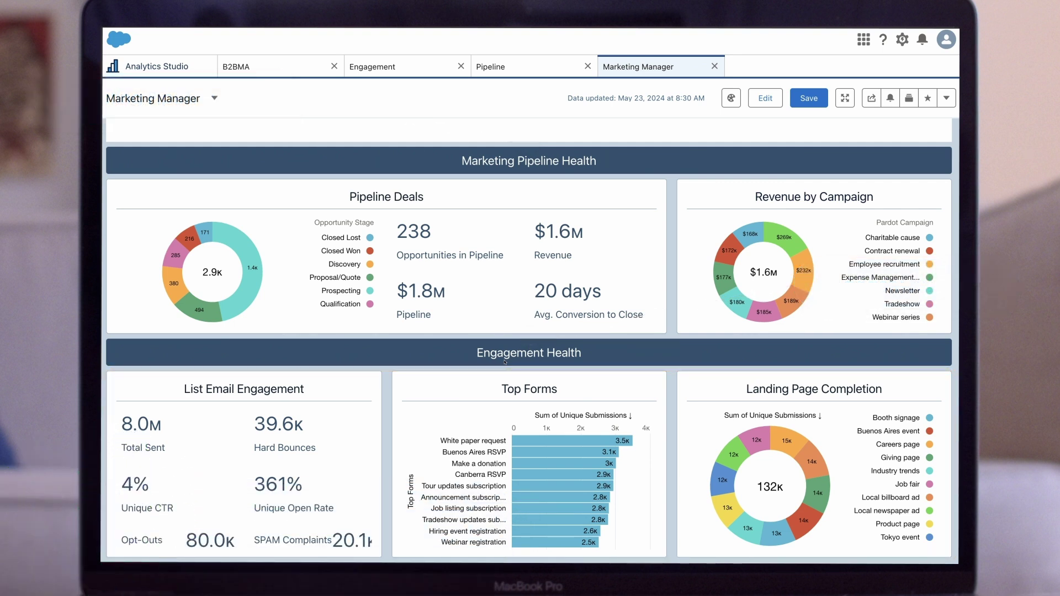
left_click(214, 98)
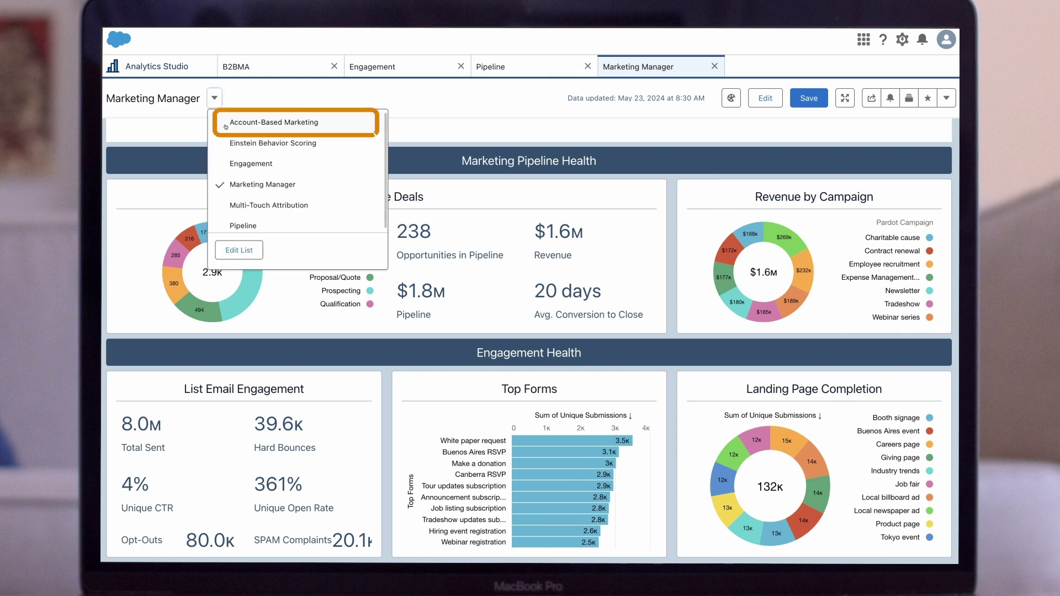
left_click(226, 127)
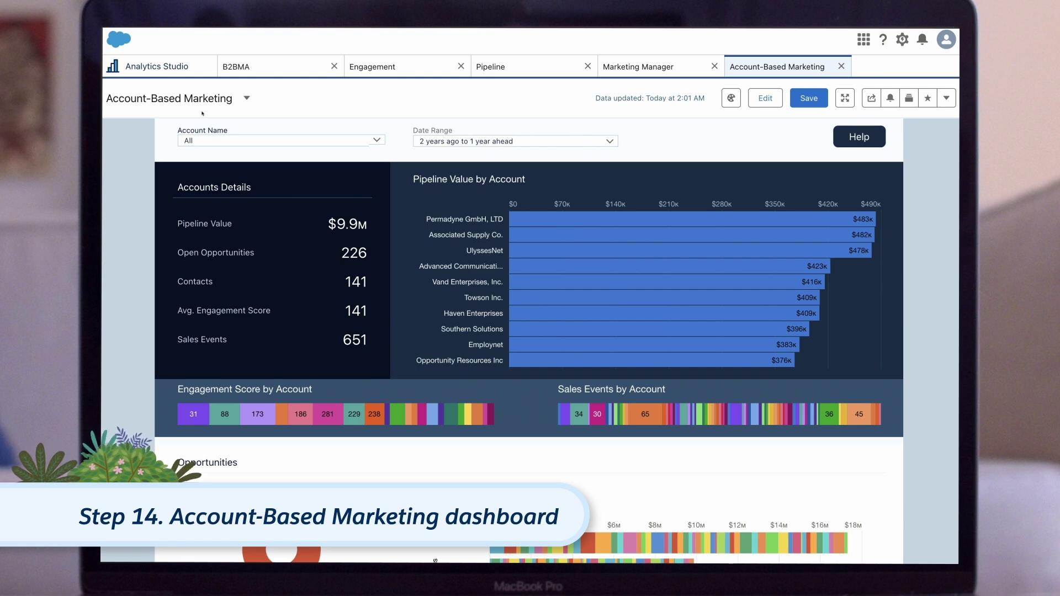
scroll(529, 340, "down", 2)
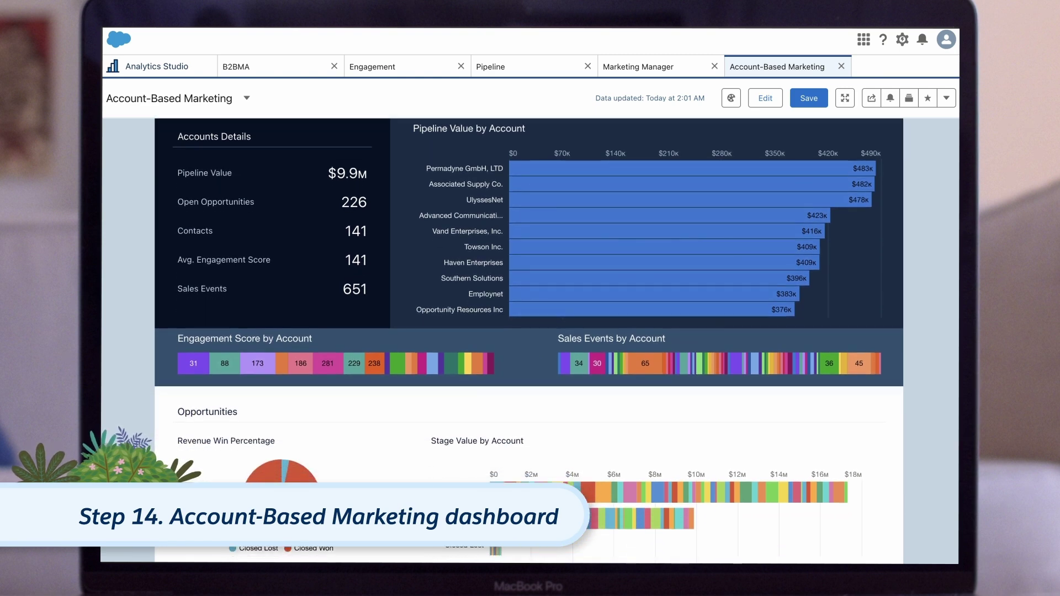
scroll(529, 340, "down", 8)
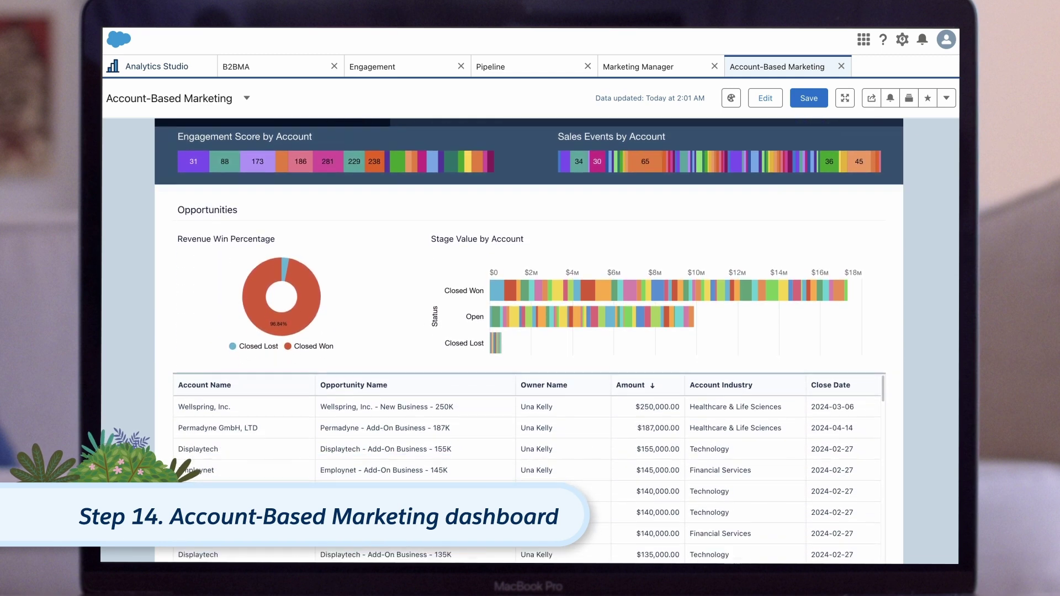
scroll(952, 350, "down", 6)
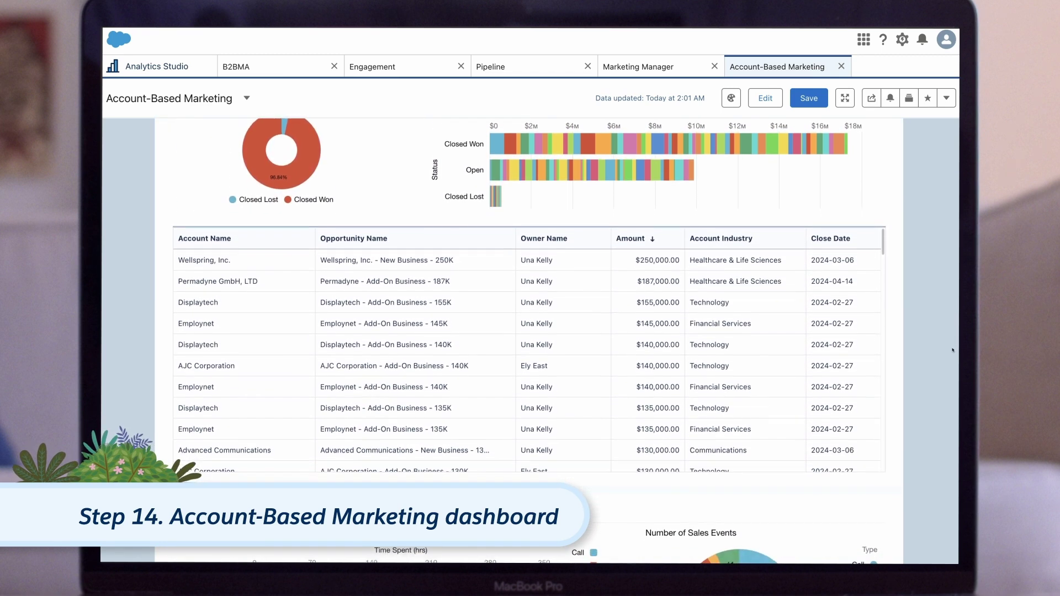
scroll(952, 349, "down", 4)
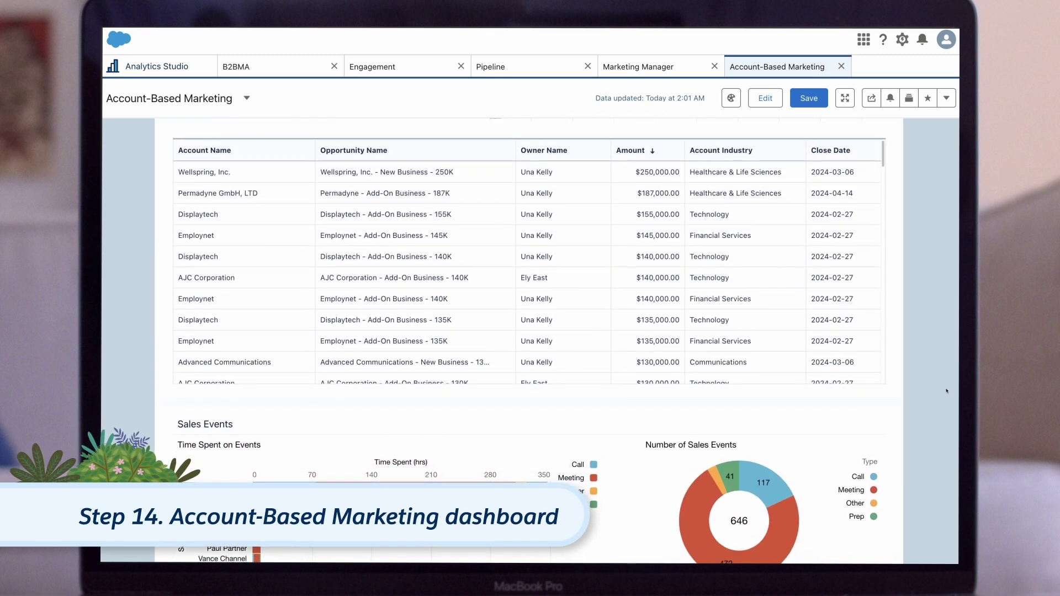
scroll(946, 392, "down", 1)
scroll(946, 393, "down", 3)
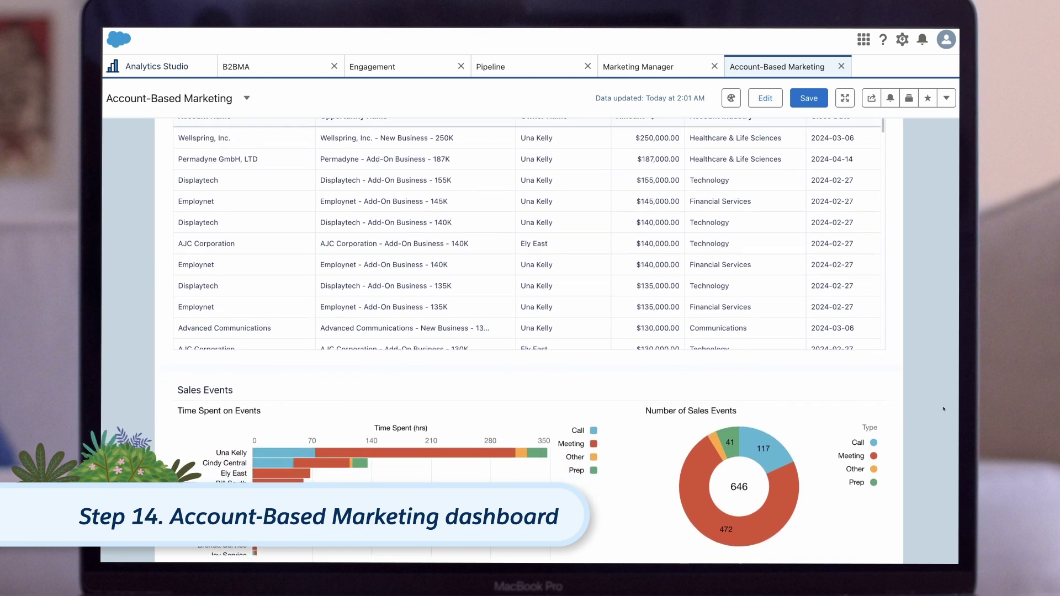
scroll(941, 395, "up", 3)
scroll(940, 395, "up", 6)
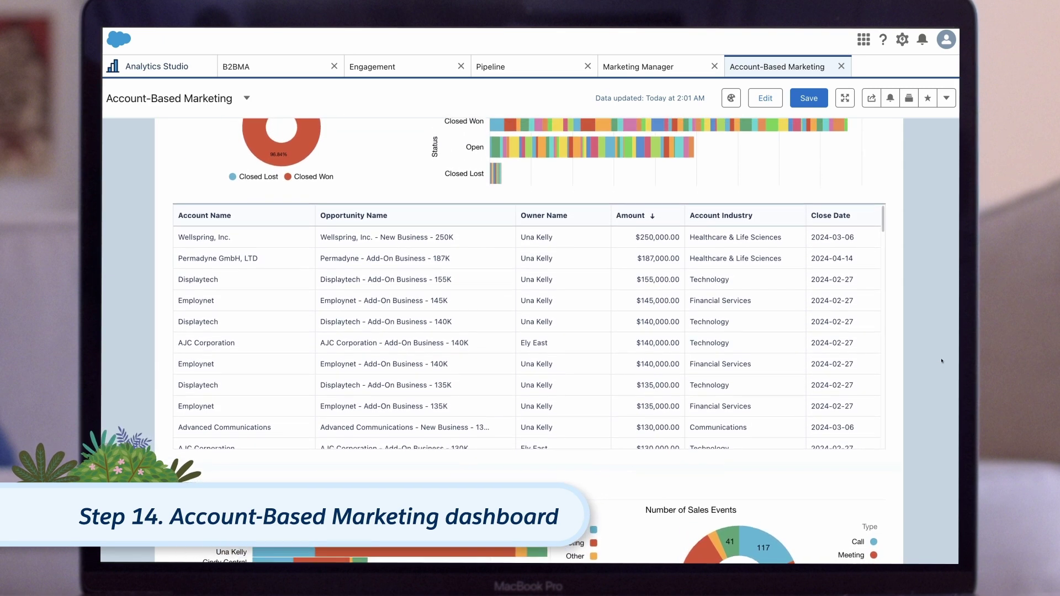
scroll(940, 321, "up", 5)
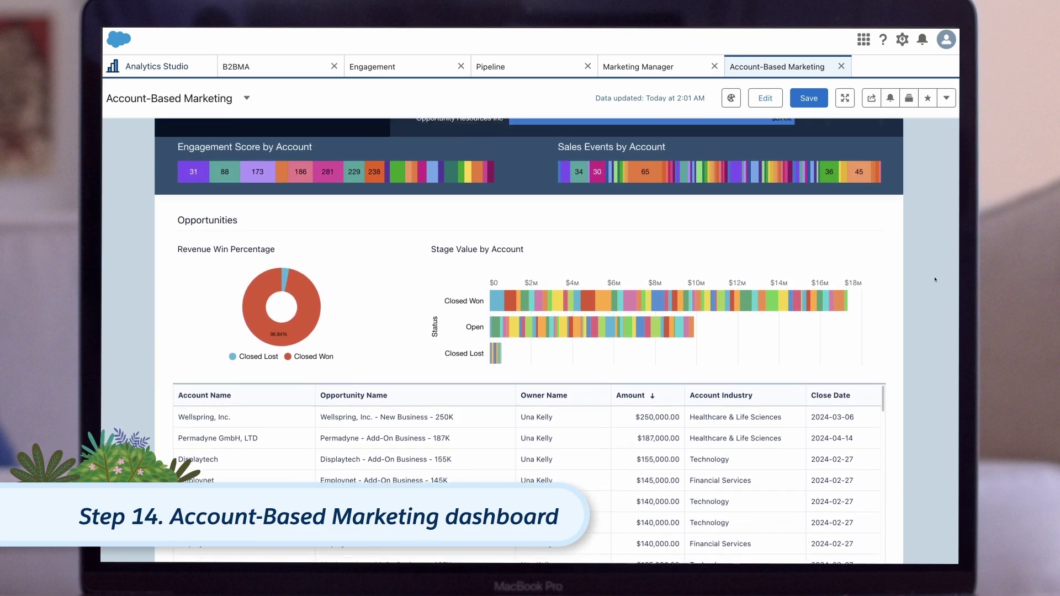
scroll(936, 242, "up", 5)
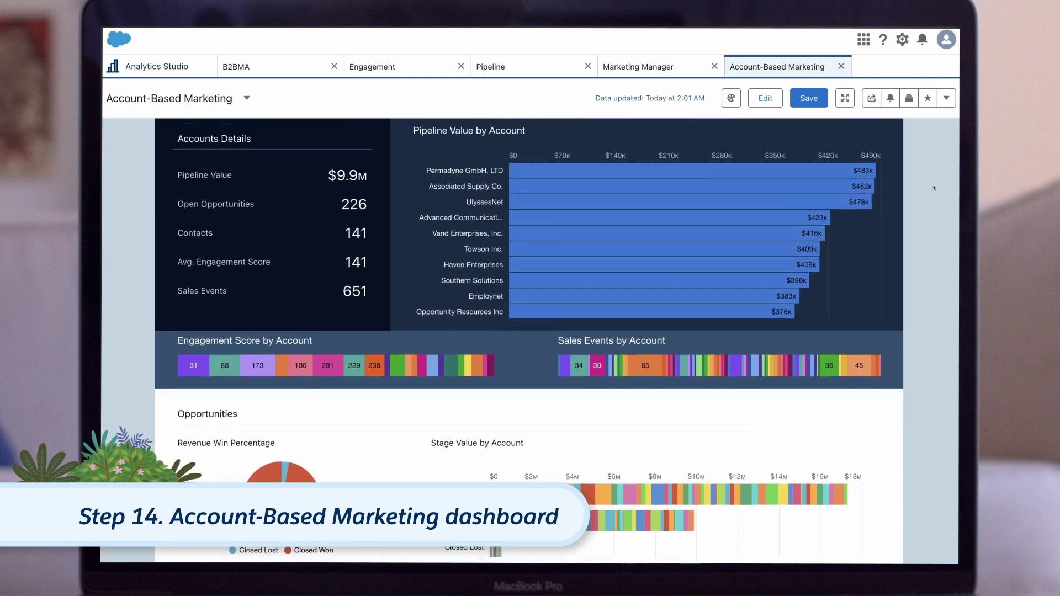
Open Multi-Touch Attribution and briefly filter to the Annual Customer Conference campaign, then clear it
left_click(247, 98)
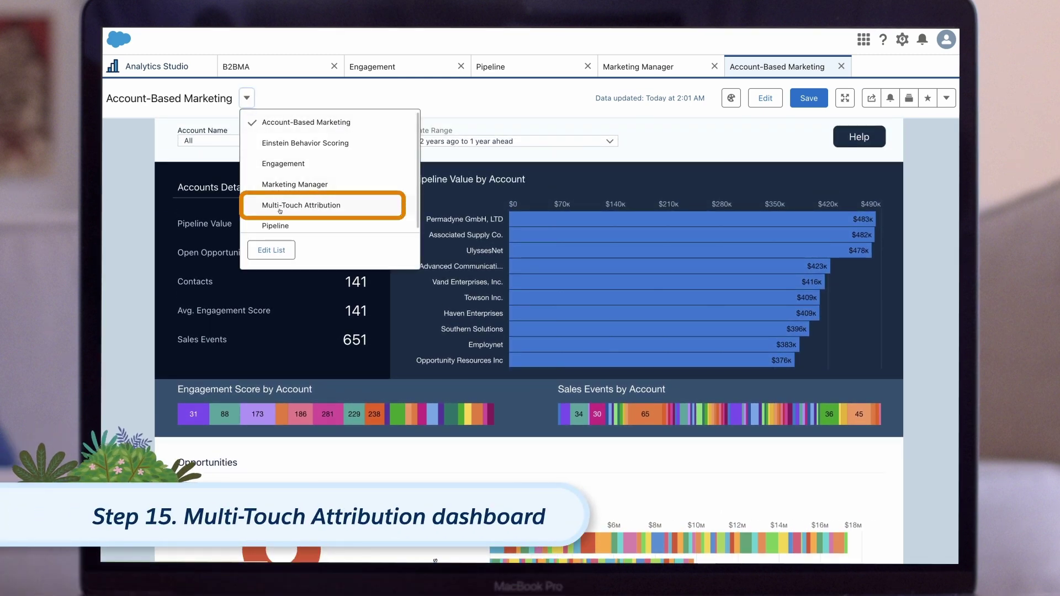
left_click(280, 211)
left_click(279, 305)
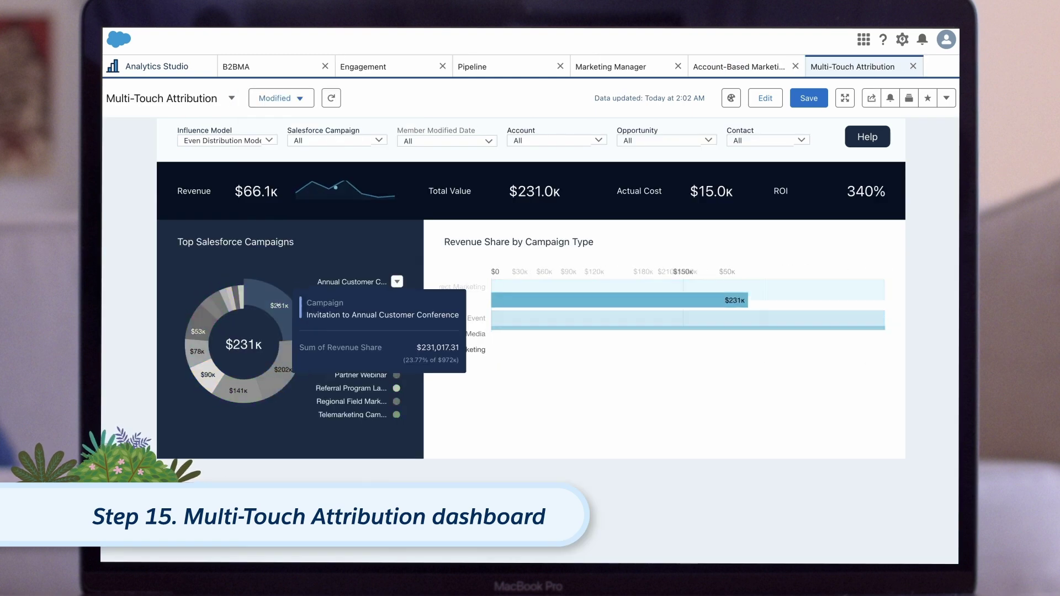
left_click(279, 305)
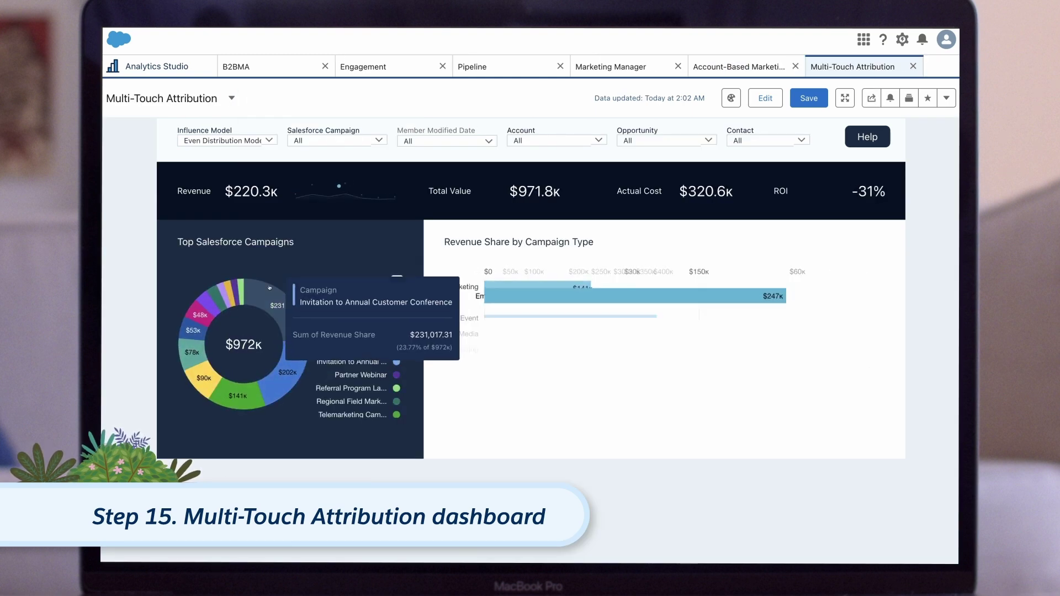
Cycle the Influence Model through First Touch, Last Touch and Primary Campaign Source
left_click(221, 140)
left_click(223, 233)
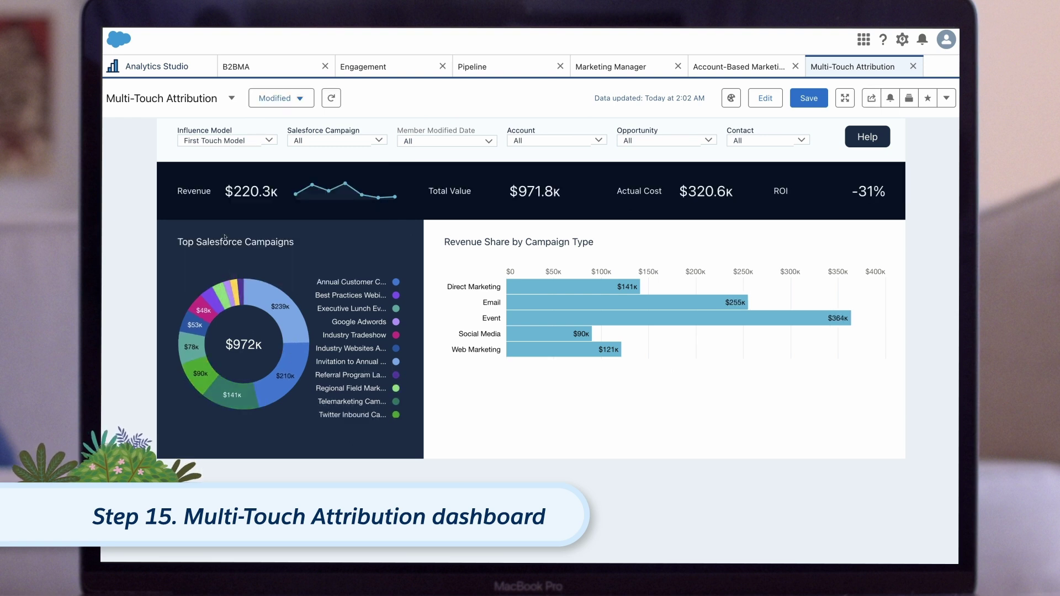
left_click(213, 148)
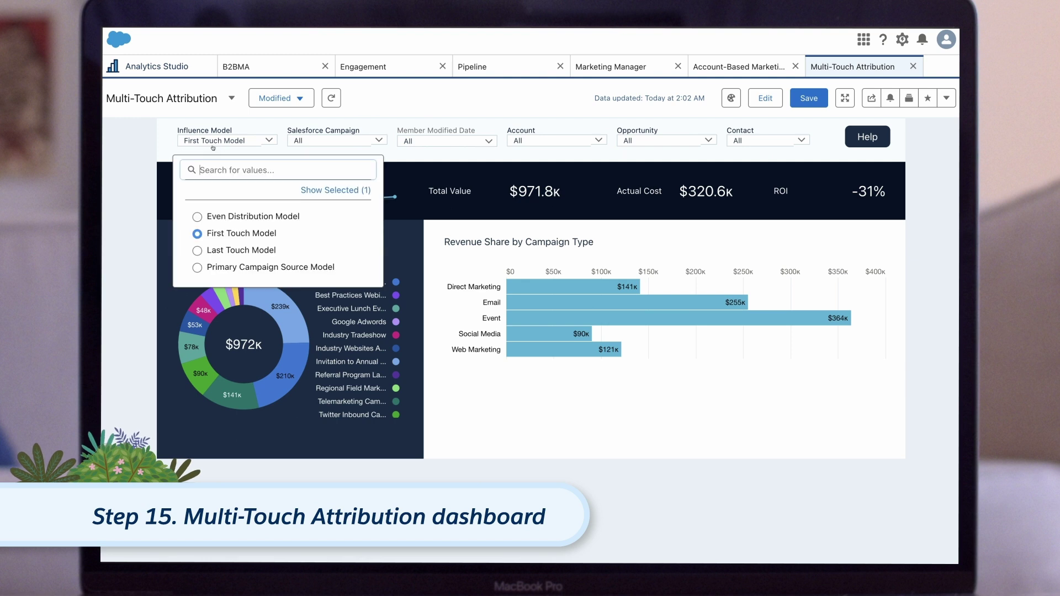
left_click(221, 250)
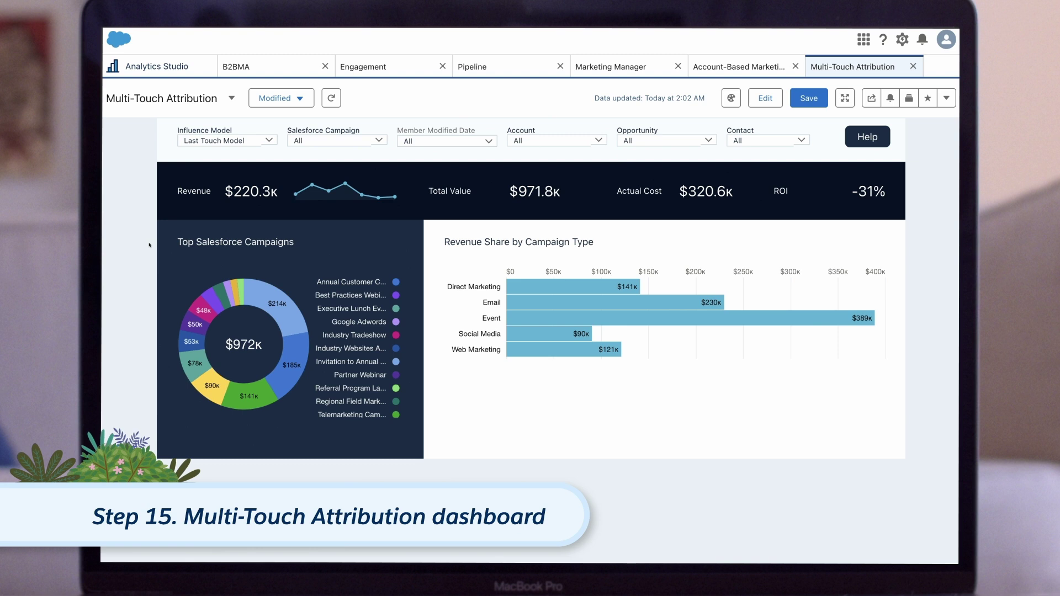
left_click(254, 145)
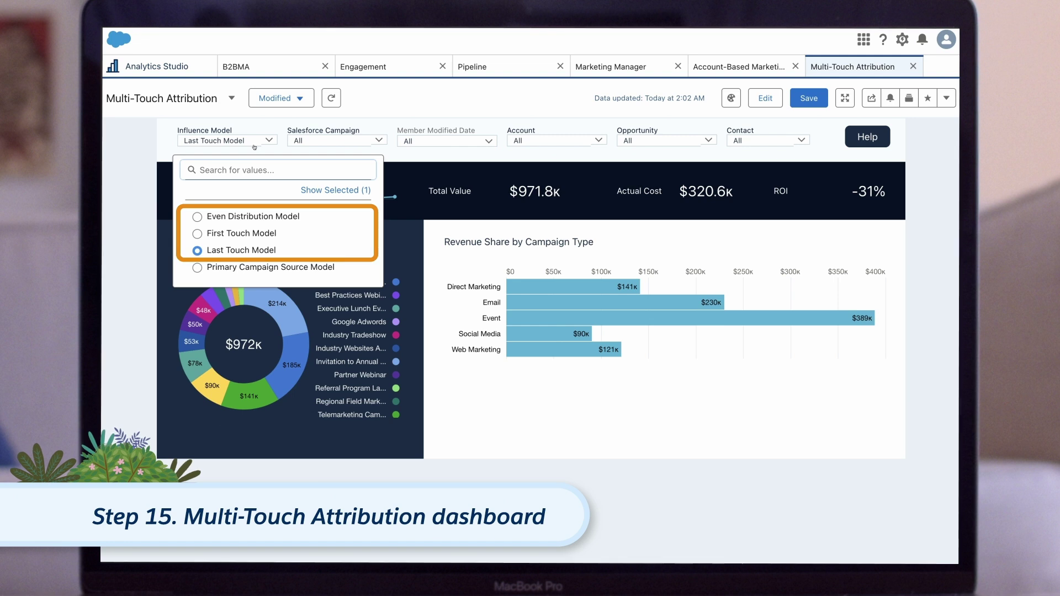
left_click(244, 267)
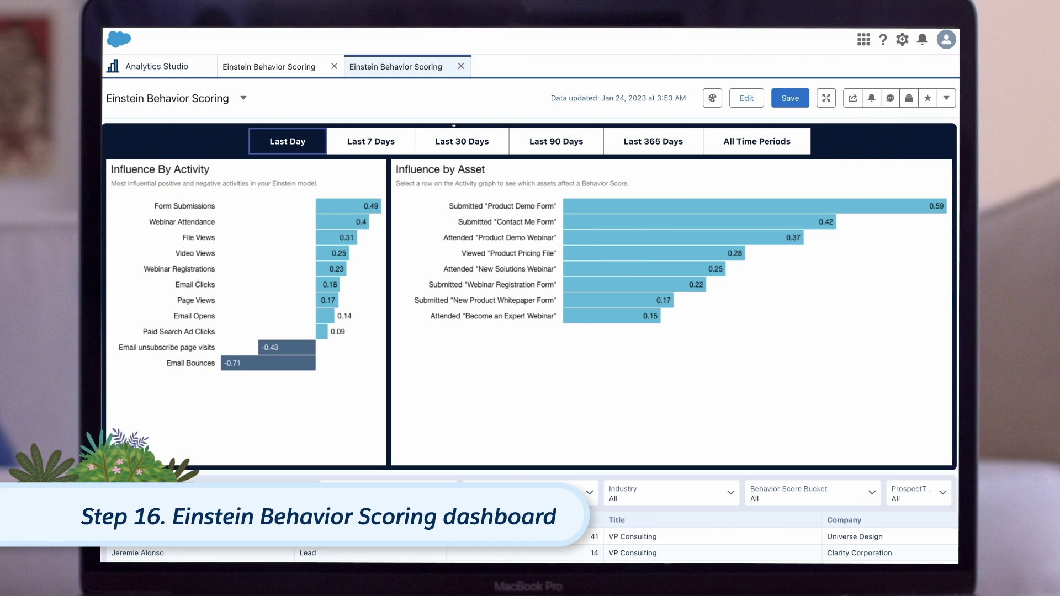
Show behavior influences for Last 7 Days, then Last 30 Days, and scroll down to Connected Prospects
left_click(370, 142)
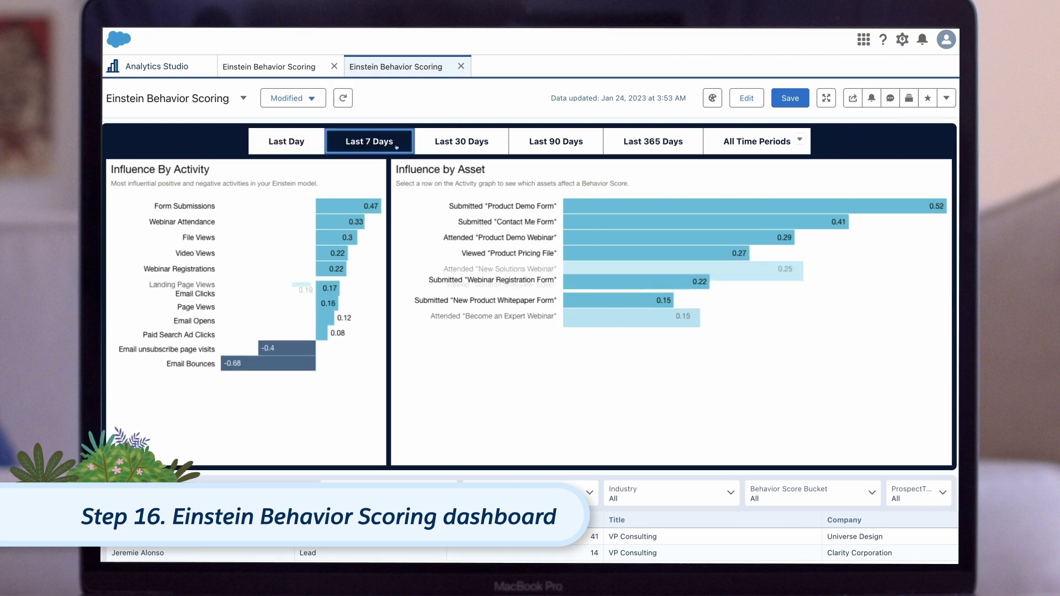
left_click(466, 142)
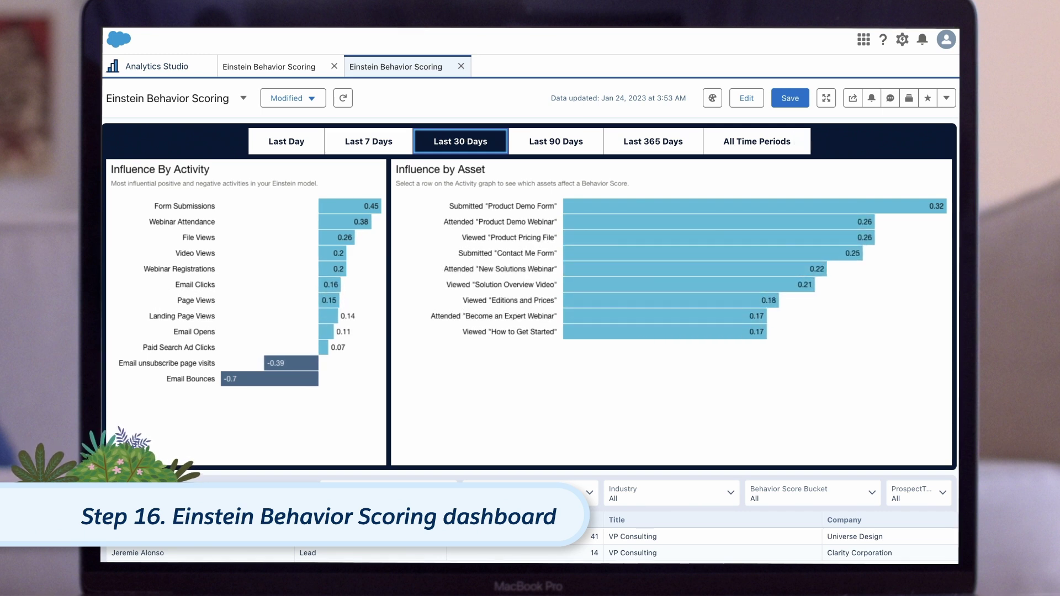
scroll(465, 142, "down", 3)
scroll(950, 343, "down", 9)
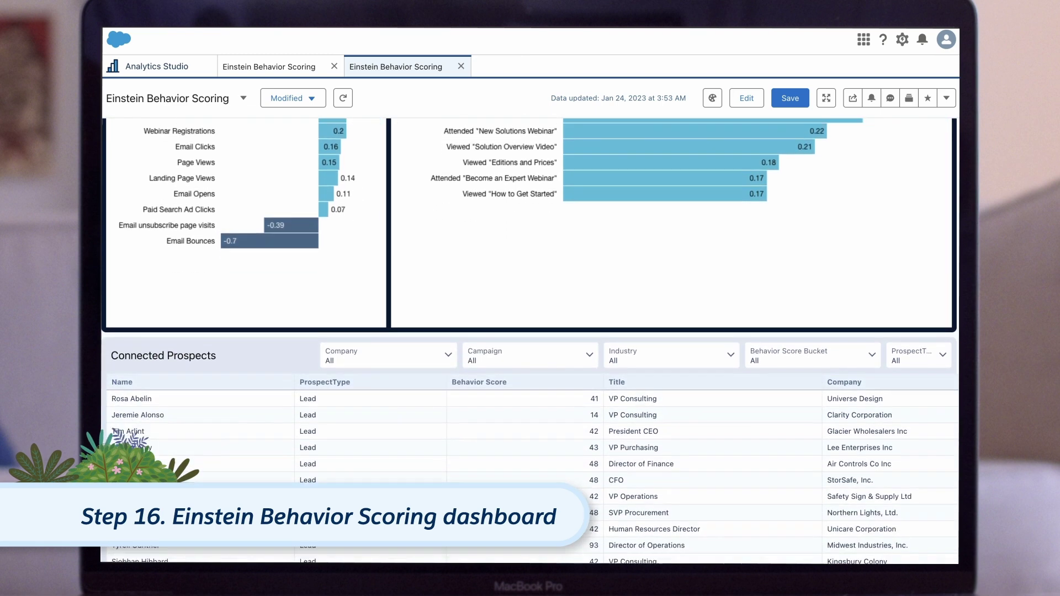
scroll(950, 343, "down", 1)
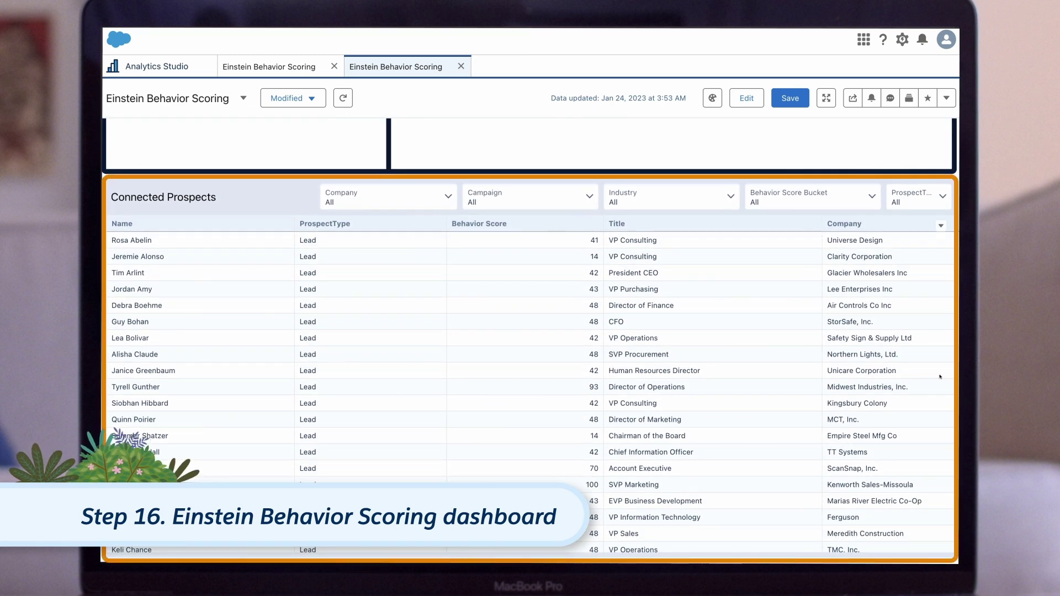
Review the Industry, Campaign, Company and Behavior Score Bucket filter options for Connected Prospects
left_click(690, 202)
left_click(572, 201)
left_click(404, 200)
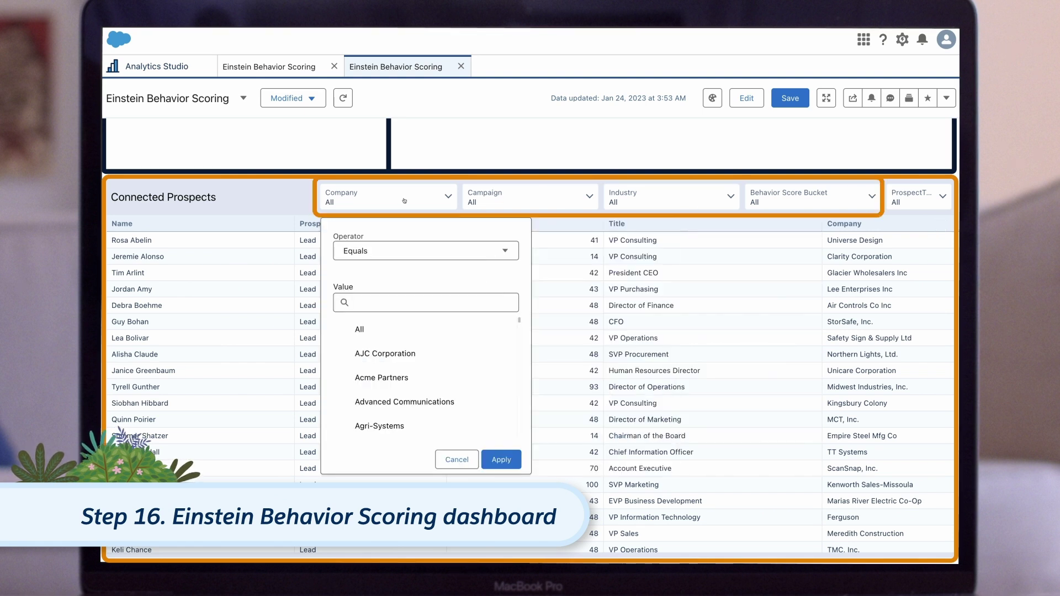
left_click(809, 201)
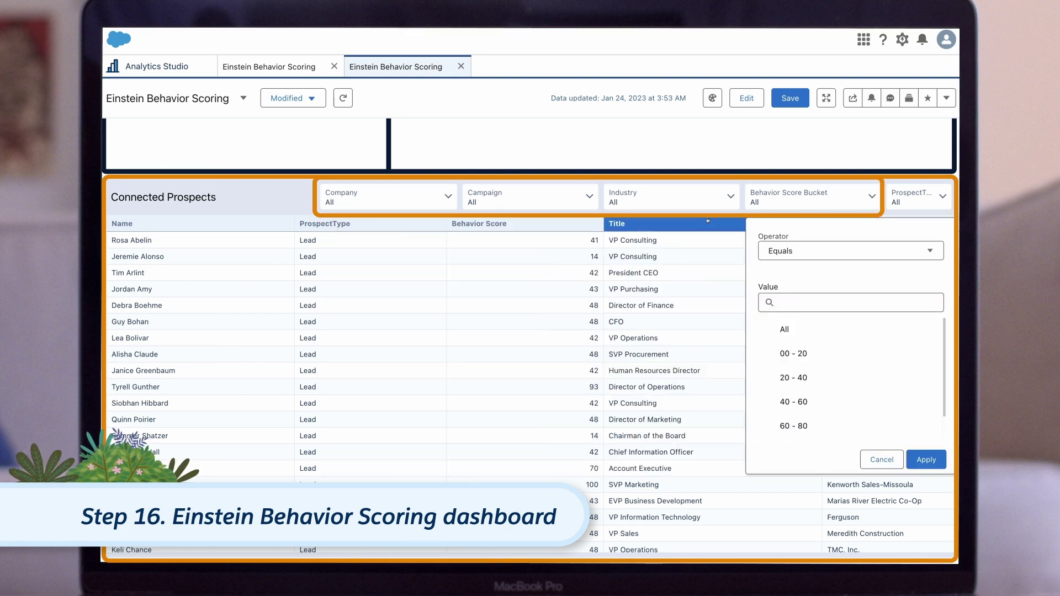